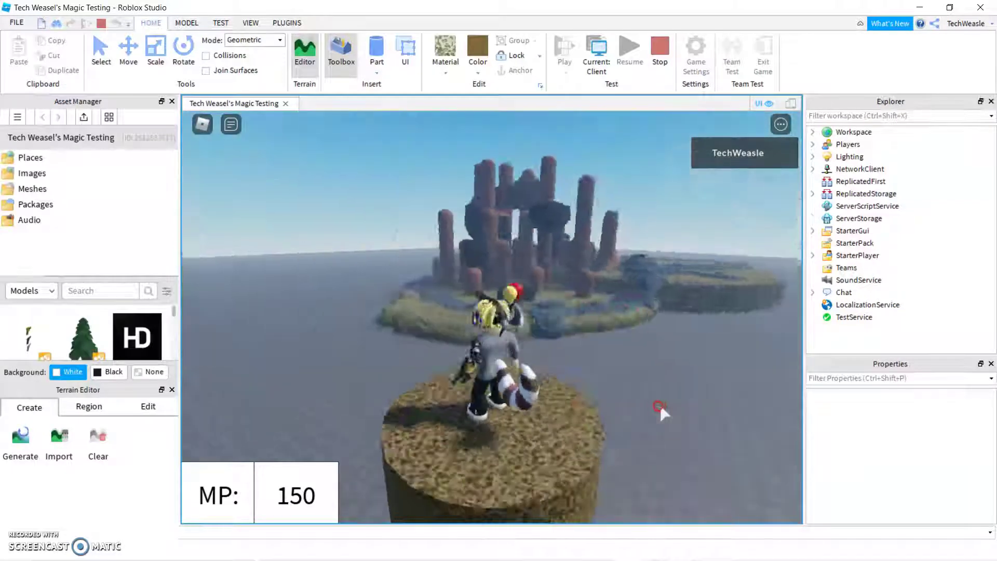
Run and jump the character off the pillar and across the baseplate in the running playtest
key("w")
key("space")
key("space")
key("space")
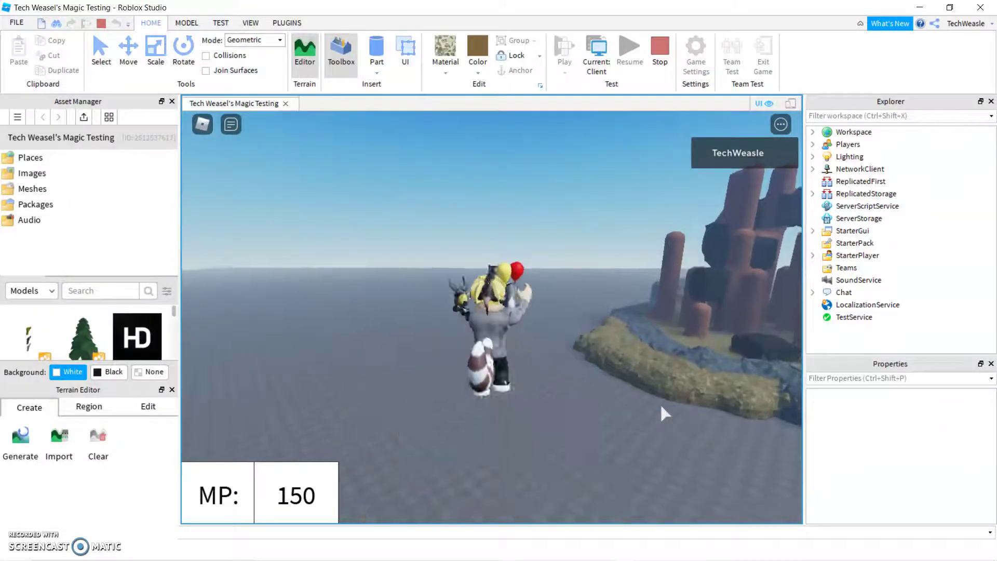
key("space")
key("space")
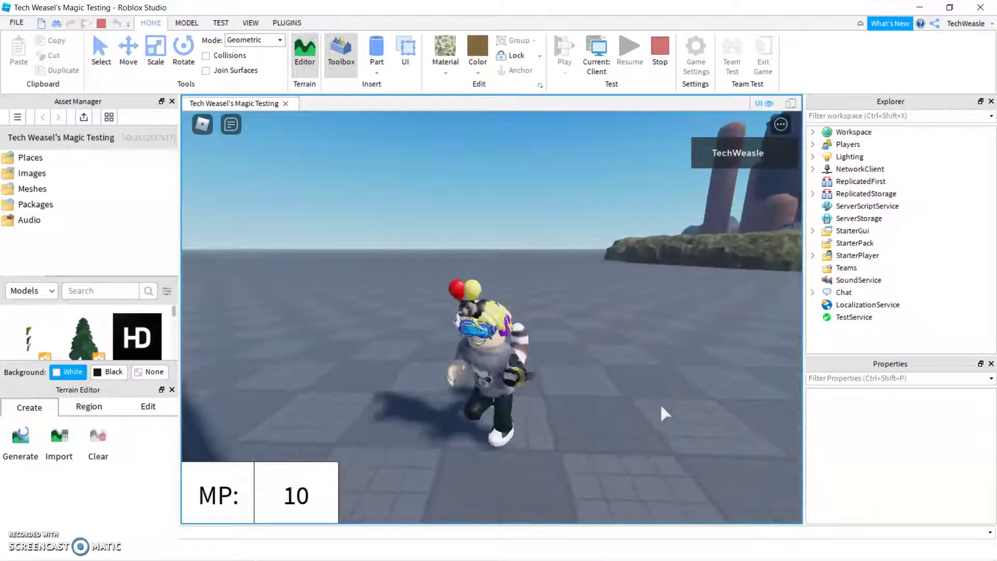
right_click_drag(660, 407, 657, 411)
key("a")
key("a")
key("s")
key("d")
key("space")
key("w")
key("space")
key("w")
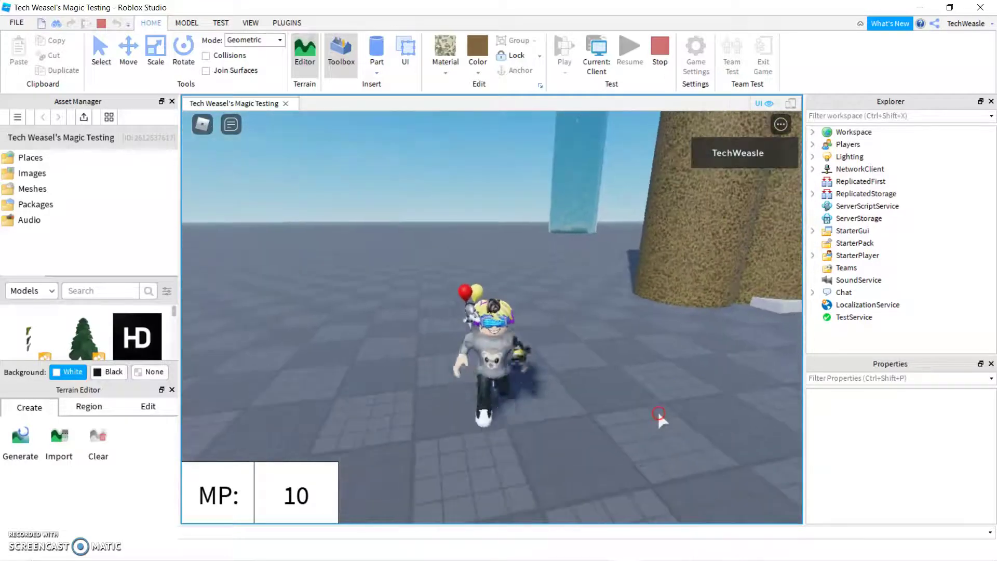
Expand StarterGui in the object hierarchy, continue moving the character, and end the playtest
left_click(812, 230)
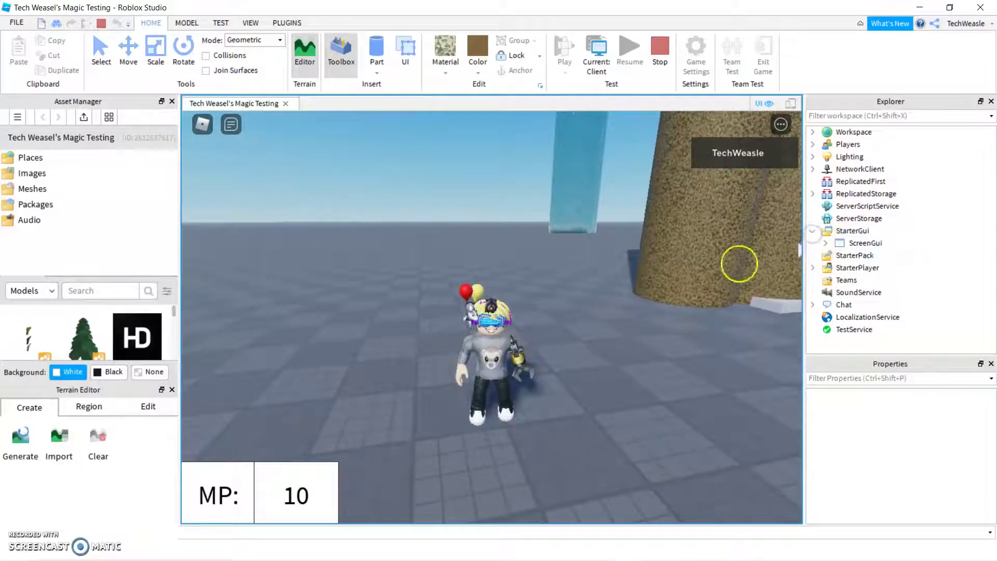
key("s")
right_click_drag(663, 344, 663, 344)
key("e")
key("s")
key("d")
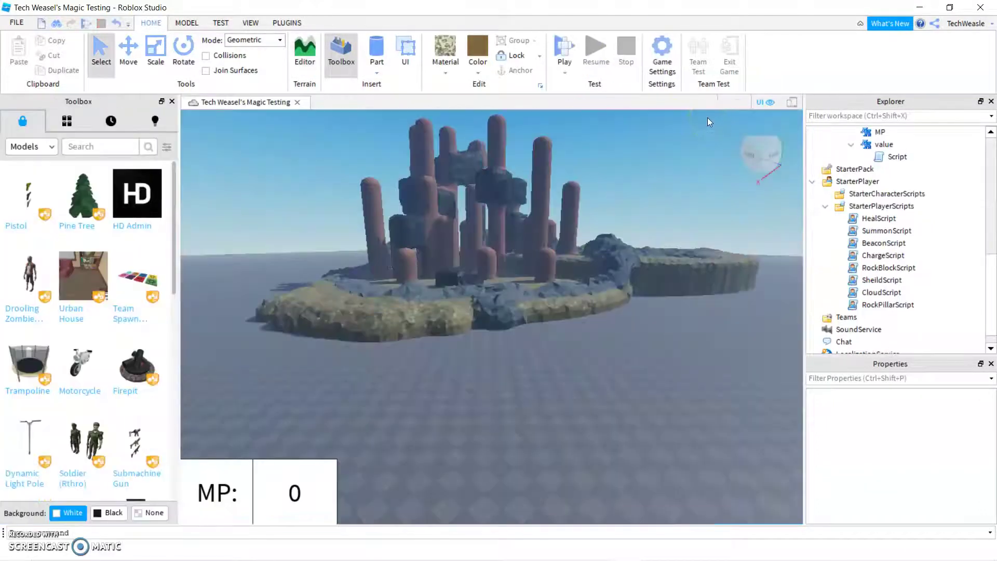
Examine the rock pillars, terrain islands, beacon and spawn location in the edit view
right_click_drag(617, 291, 616, 292)
key("w")
key("w")
scroll(616, 291, "up", 10)
key("w")
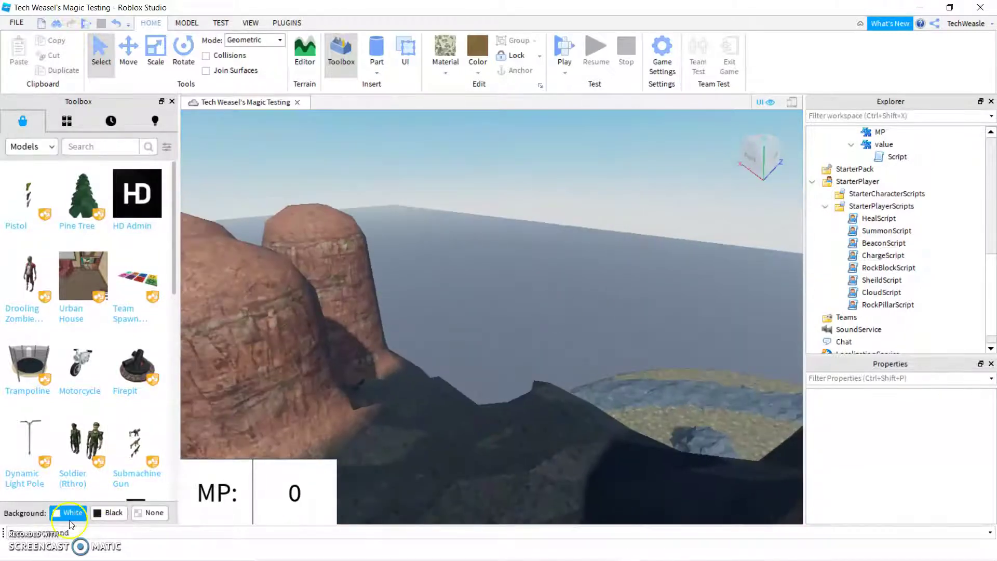
key("s")
key("a")
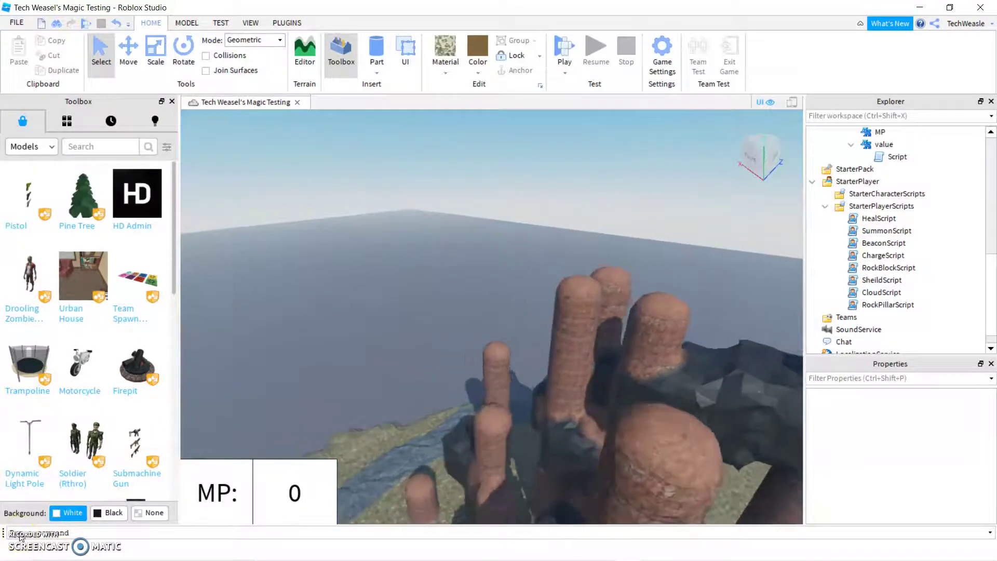
key("a")
left_click(22, 542)
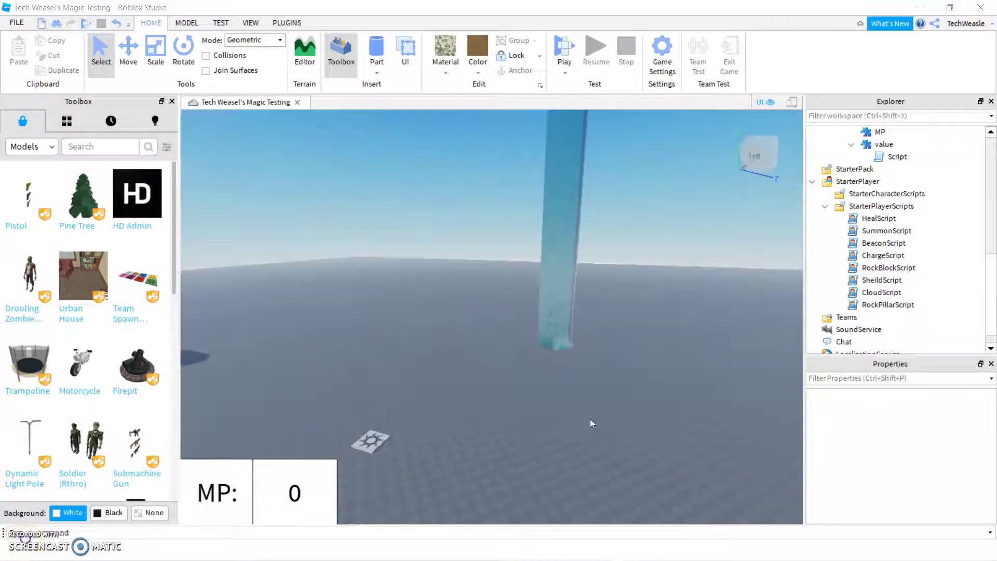
right_click_drag(672, 471, 671, 472)
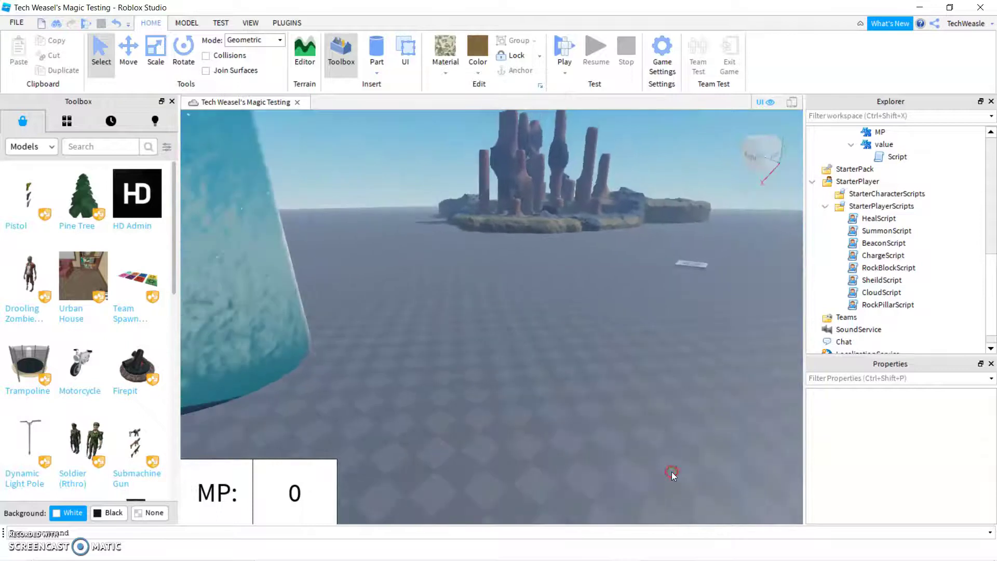
Start a playtest, cast the rock block spell repeatedly to climb upward and use up the MP, and stop the test
left_click(561, 53)
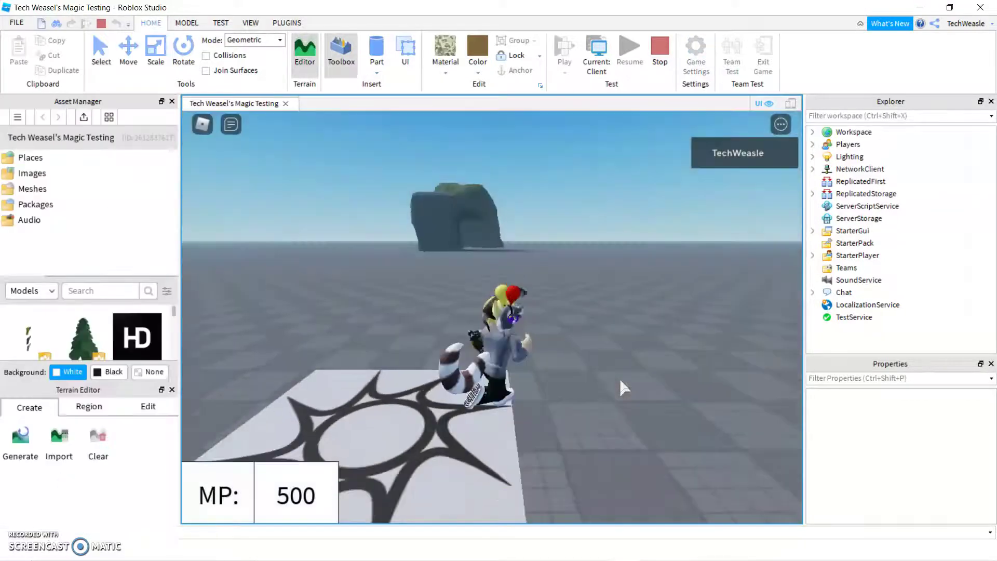
key("e")
key("e")
key("e")
key("e")
key("e")
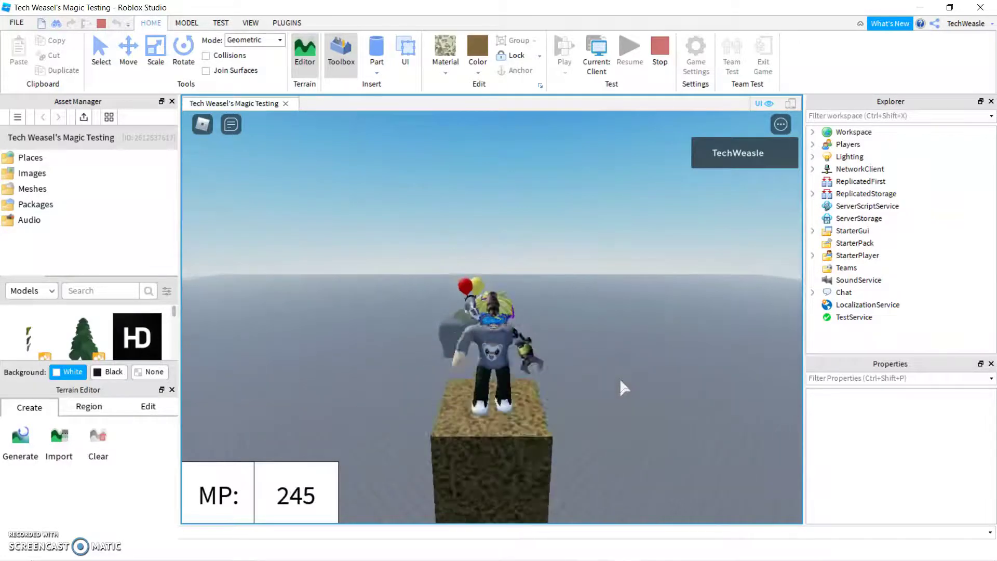
key("e")
key("e")
key("e")
key("e")
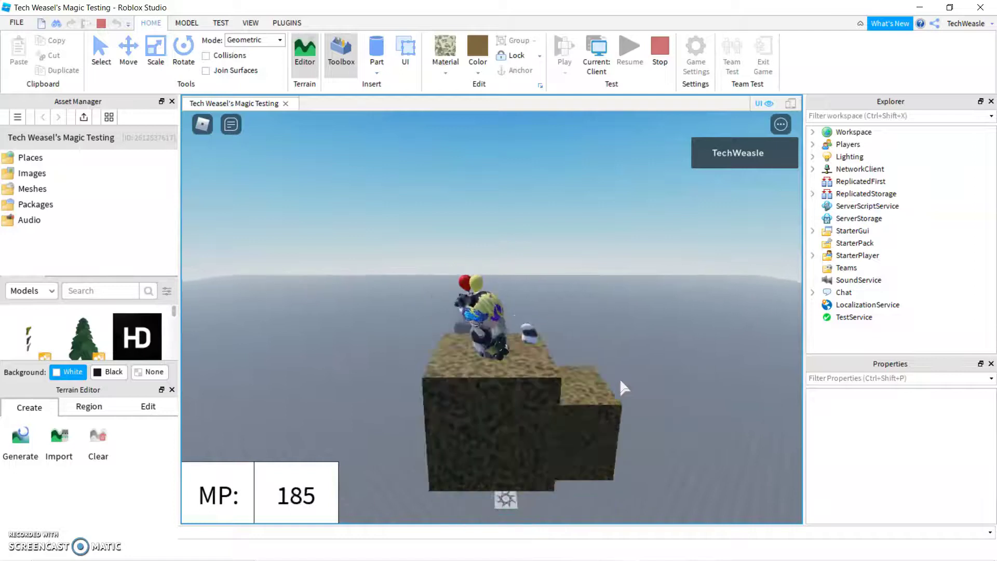
key("e")
key("e")
key("e")
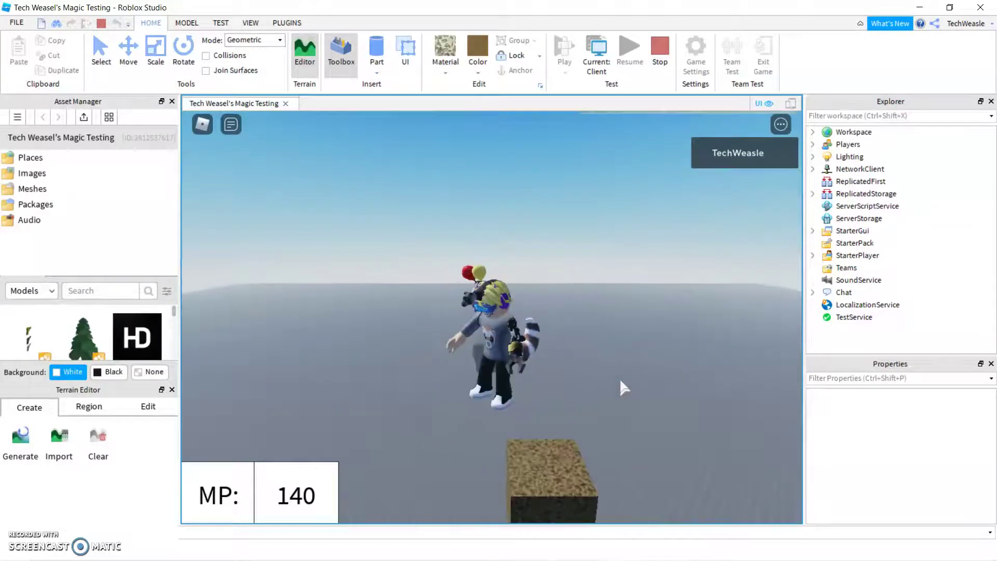
key("e")
key("e")
key("e")
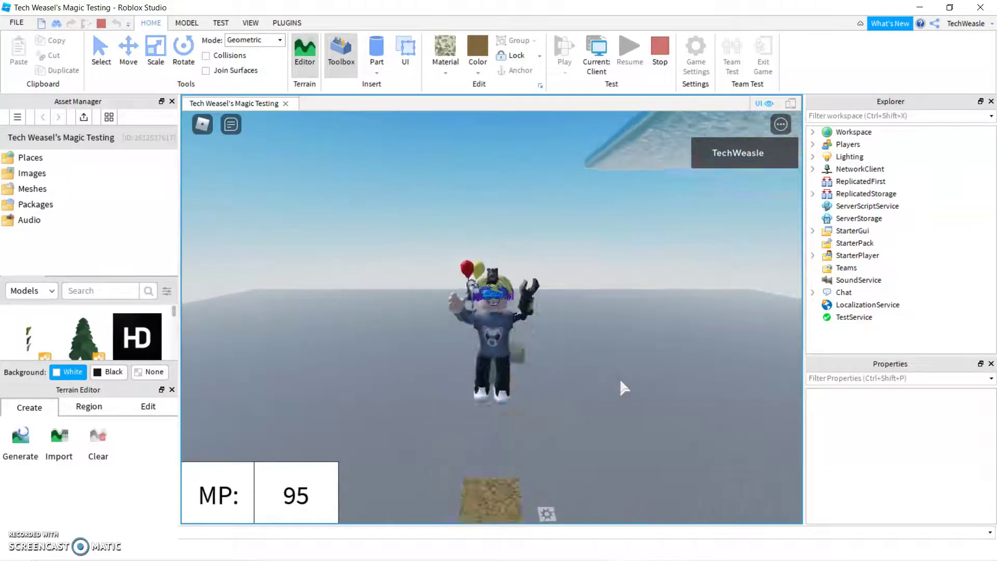
key("e")
key("e")
key("e")
key("e")
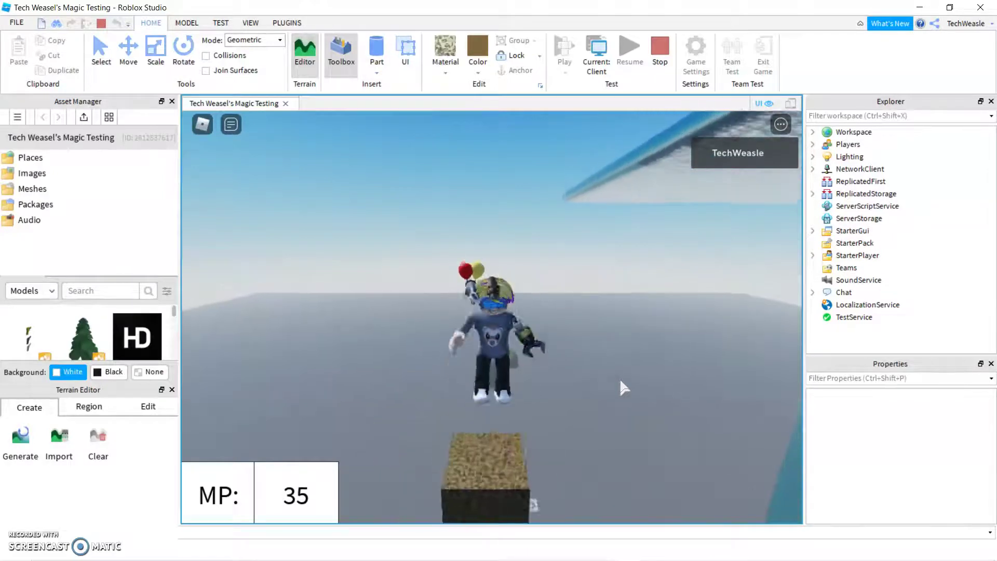
key("e")
key("e")
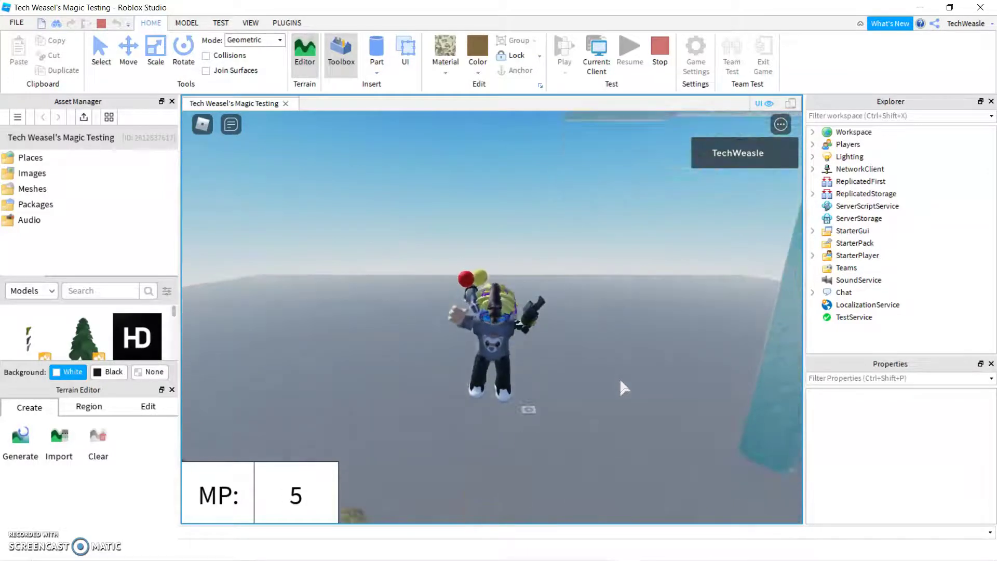
right_click_drag(581, 365, 580, 365)
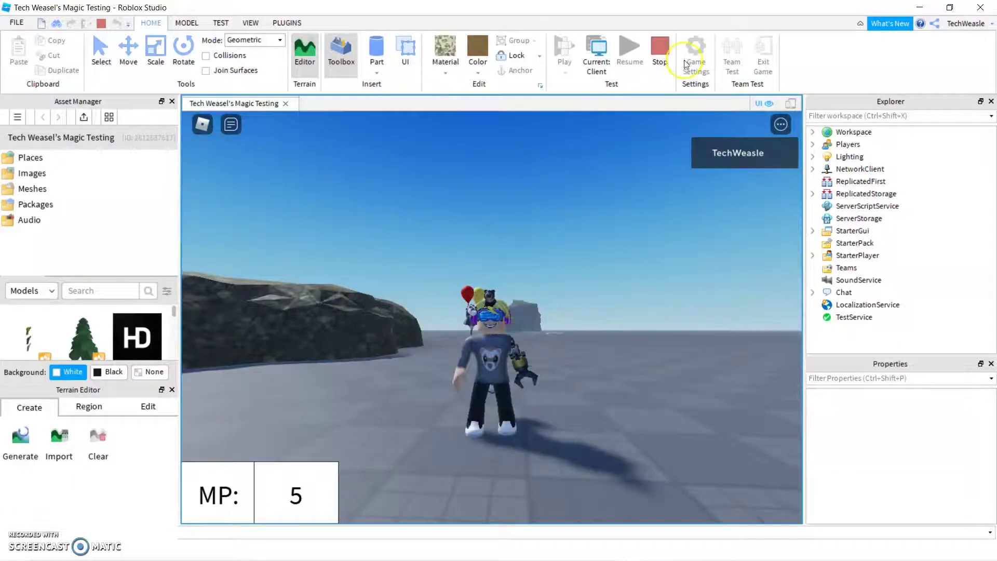
left_click(659, 49)
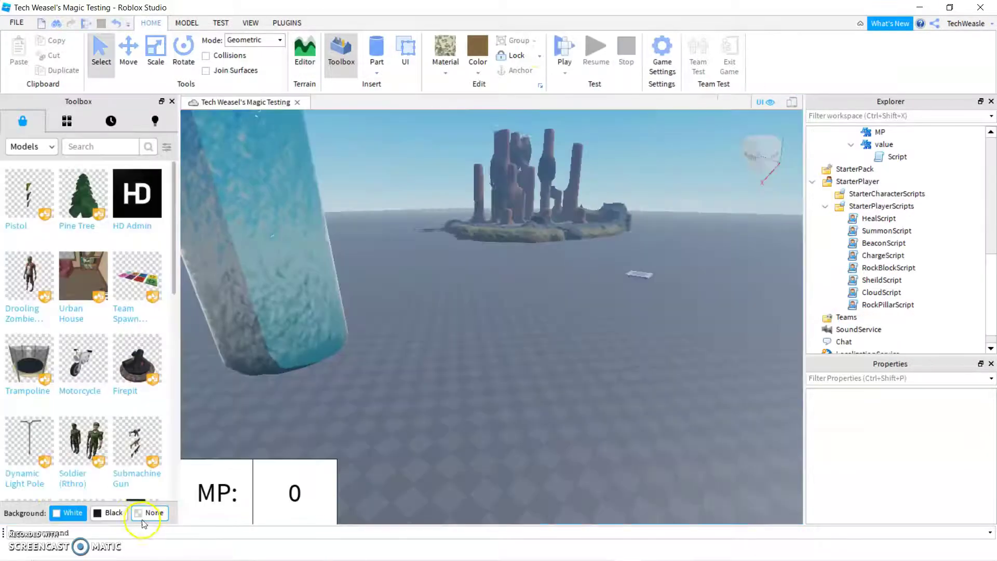
Insert a sphere part on the baseplate near the spawn location and scale it up into a large ball
right_click_drag(688, 374, 686, 372)
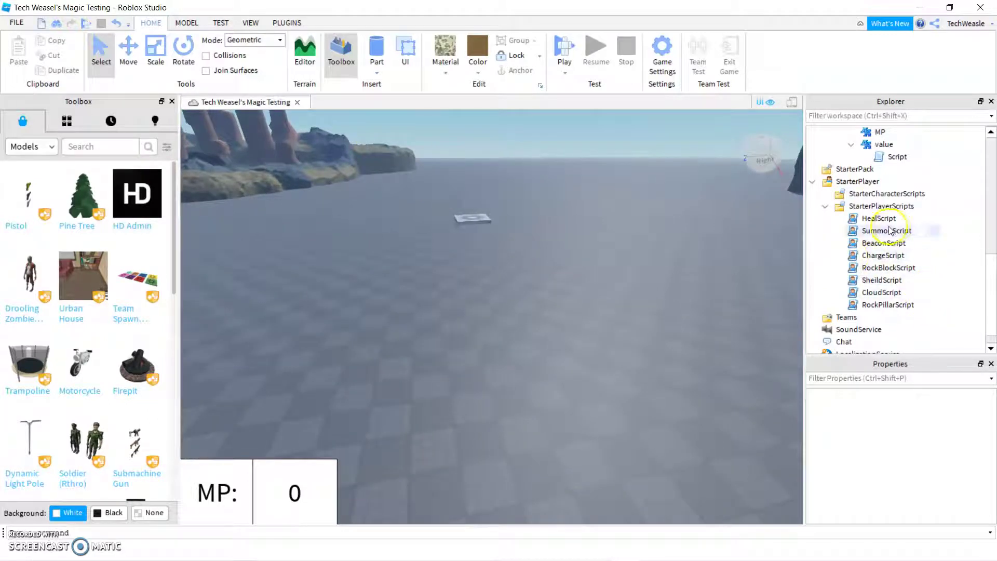
left_click(393, 68)
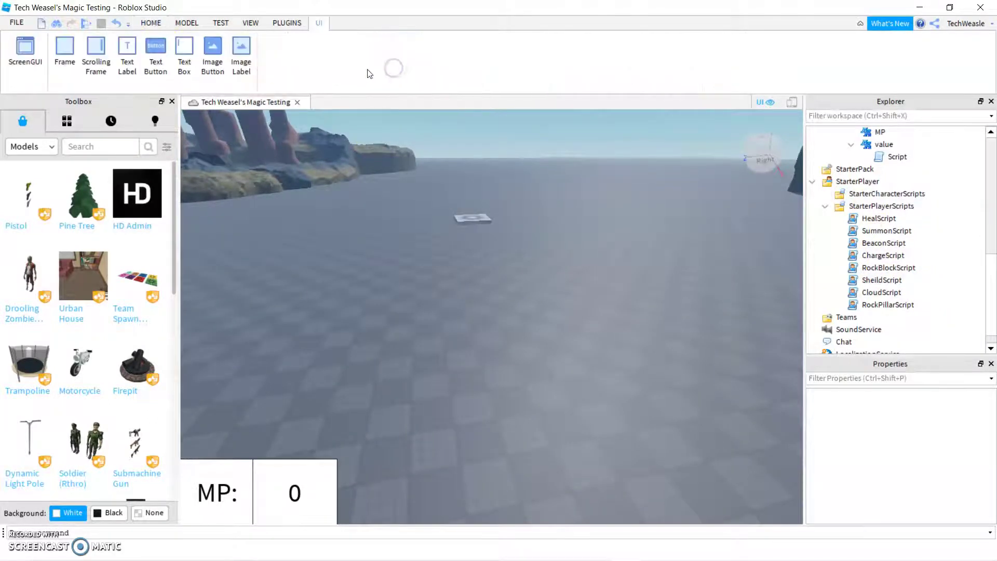
left_click(167, 20)
left_click(378, 66)
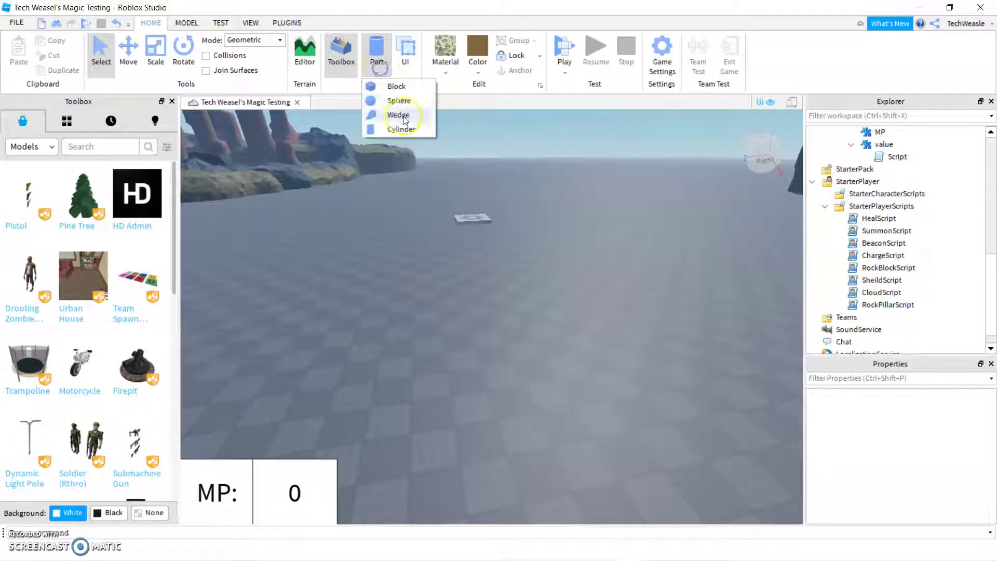
left_click(402, 99)
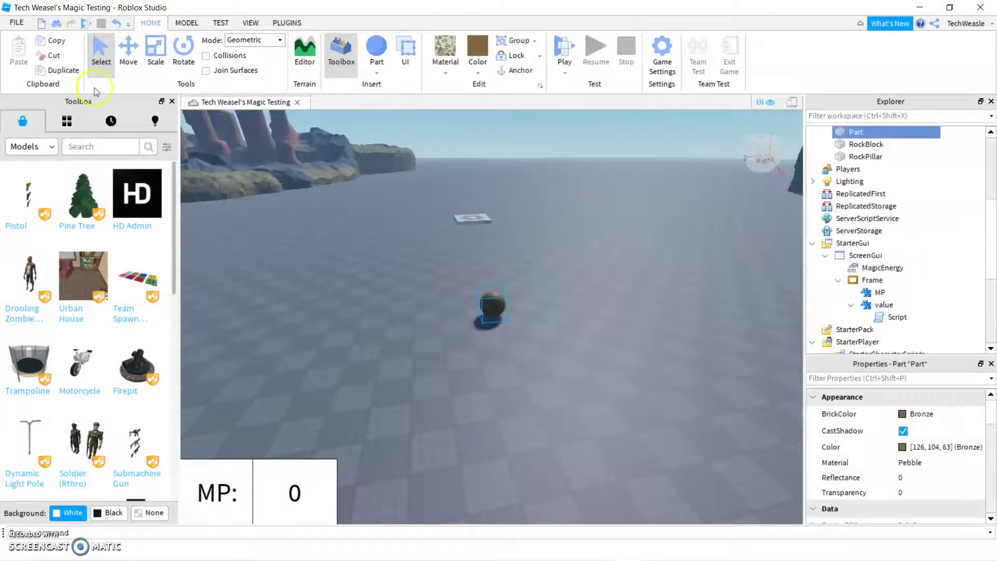
left_click_drag(494, 281, 468, 103)
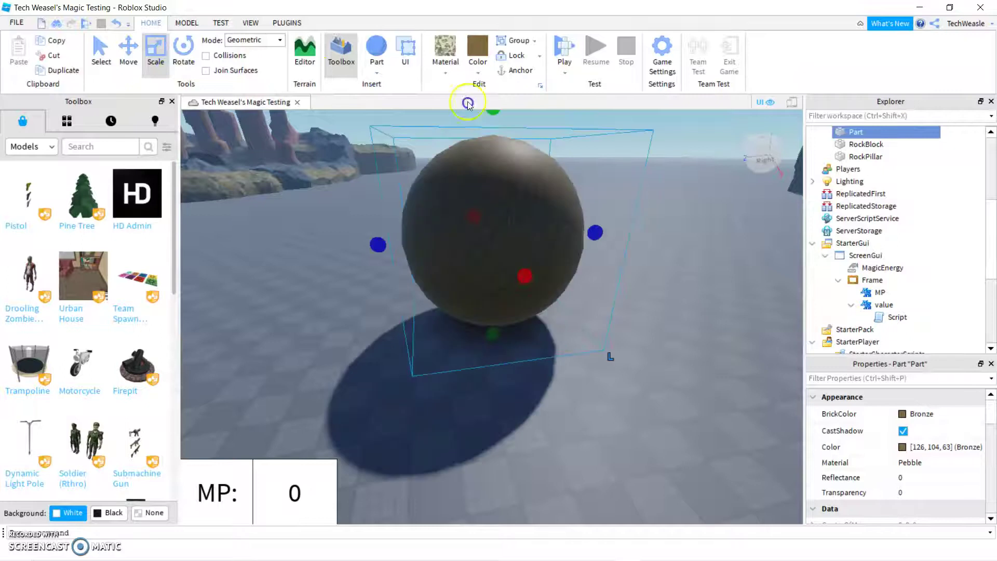
Set the sphere's material to Force Field and its color to Toothpaste cyan
left_click(448, 64)
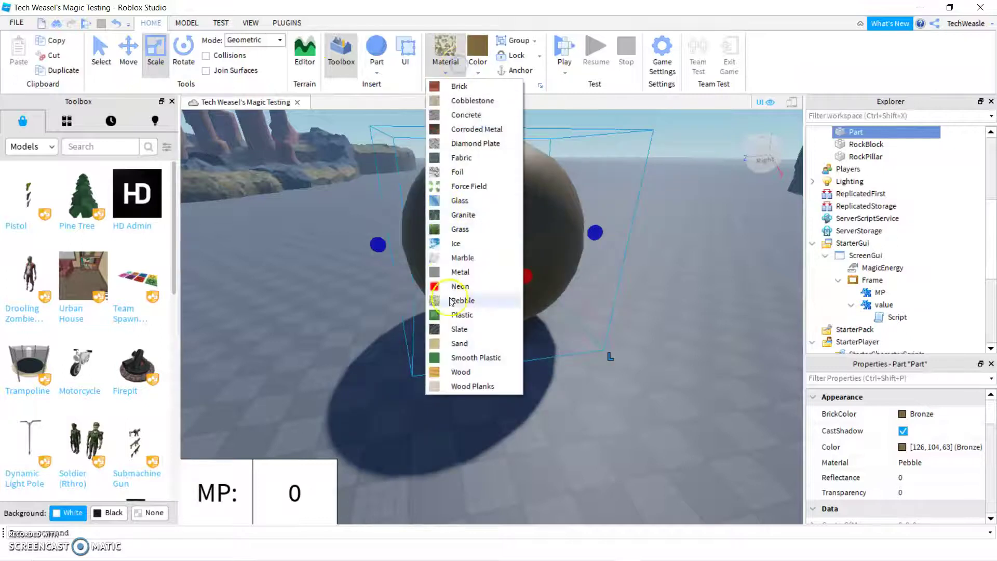
left_click(467, 188)
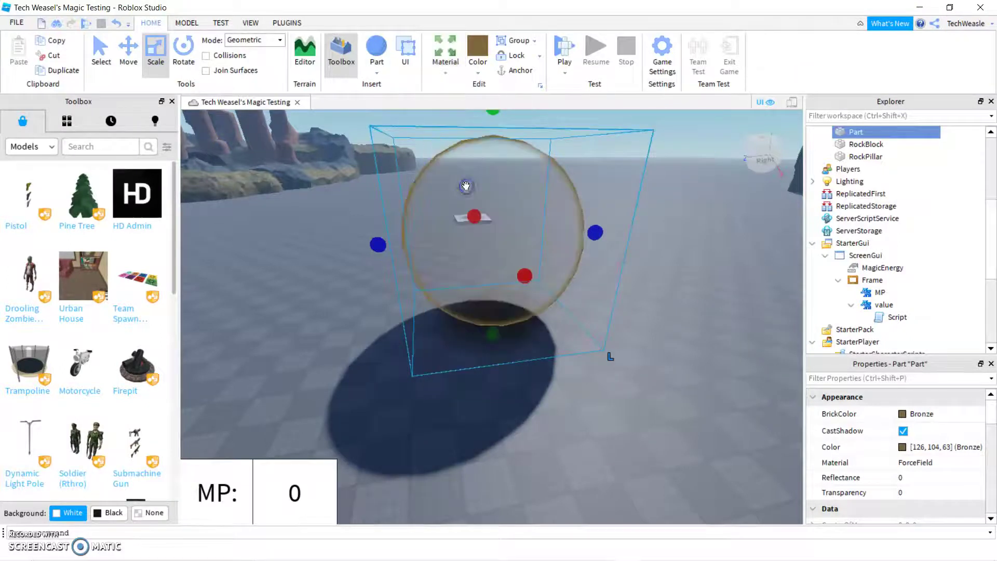
left_click(472, 64)
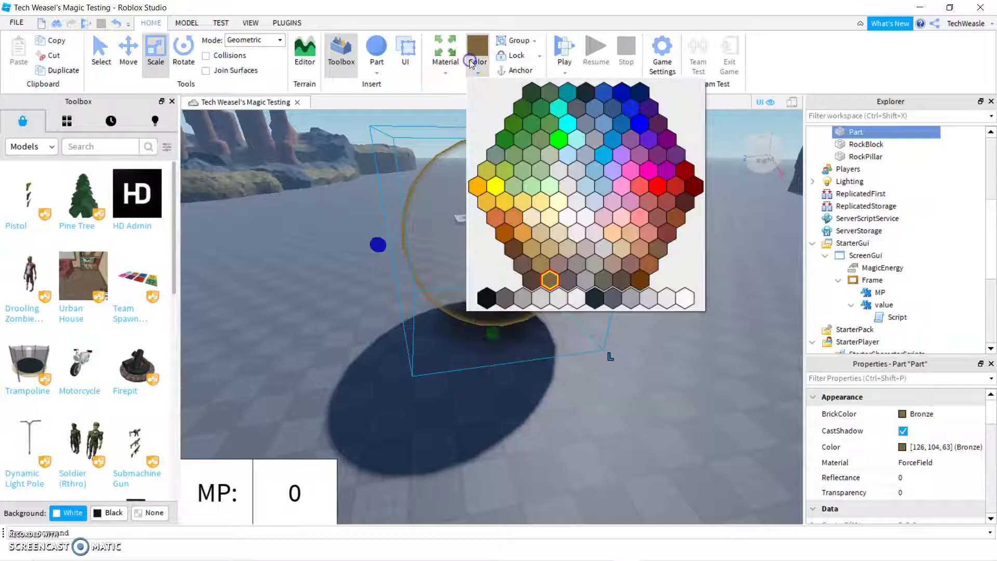
left_click(569, 122)
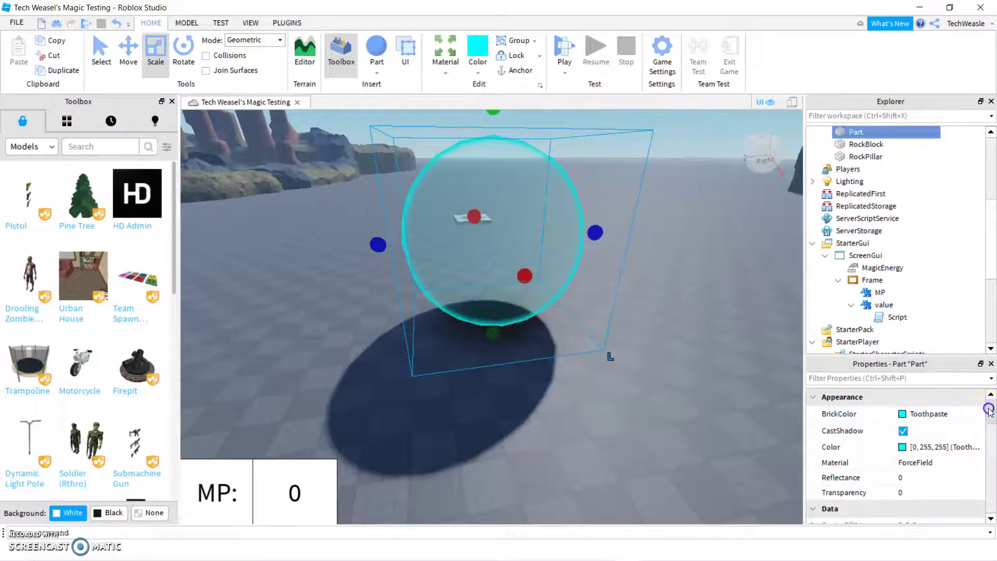
scroll(989, 410, "down", 3)
Duplicate the force field sphere and shrink the copy so it sits centred inside the original
right_click_drag(677, 335, 675, 334)
right_click(555, 297)
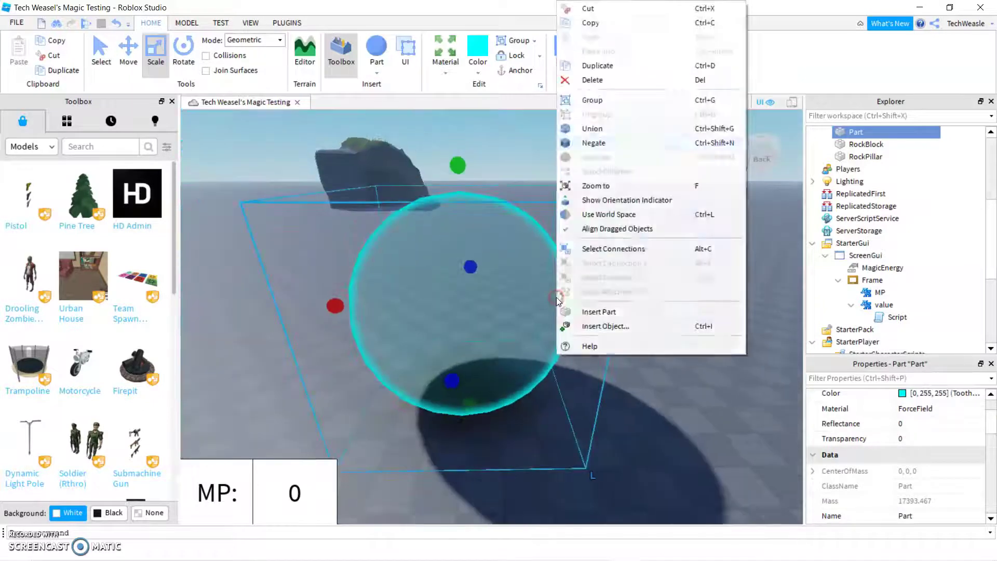
left_click(597, 65)
left_click_drag(456, 178, 456, 181)
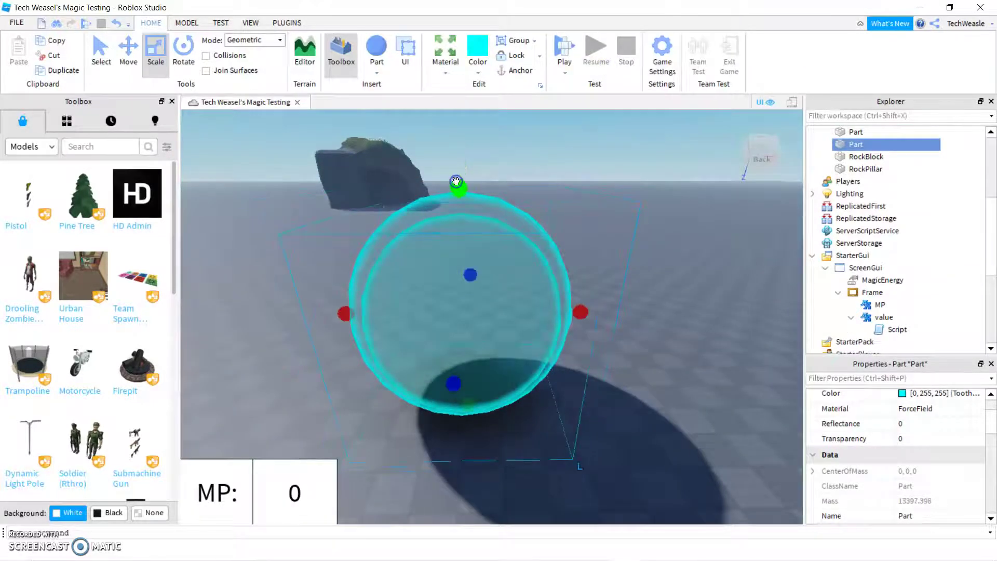
left_click_drag(465, 410, 455, 395)
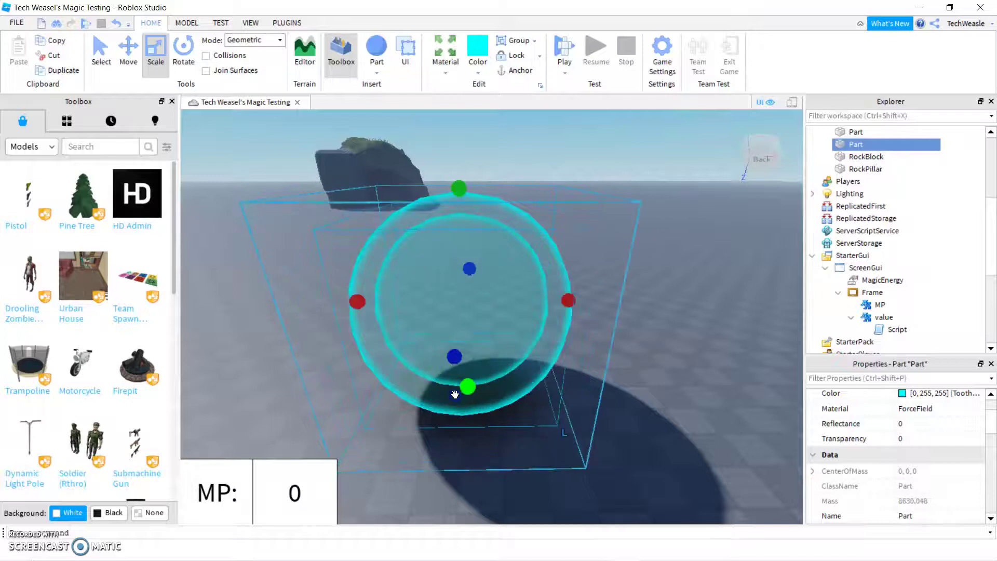
Negate the smaller inner sphere
right_click_drag(608, 375, 607, 375)
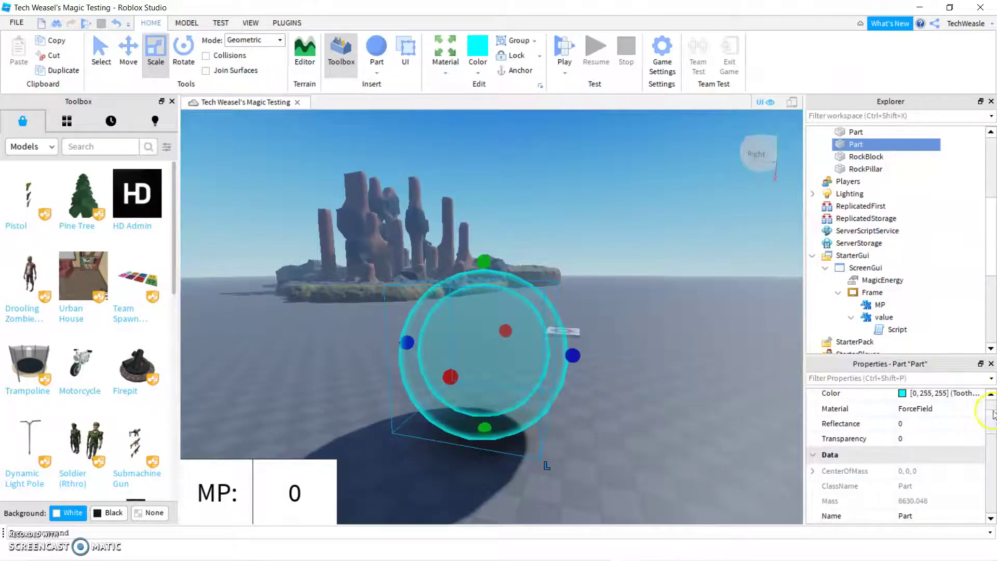
left_click(189, 24)
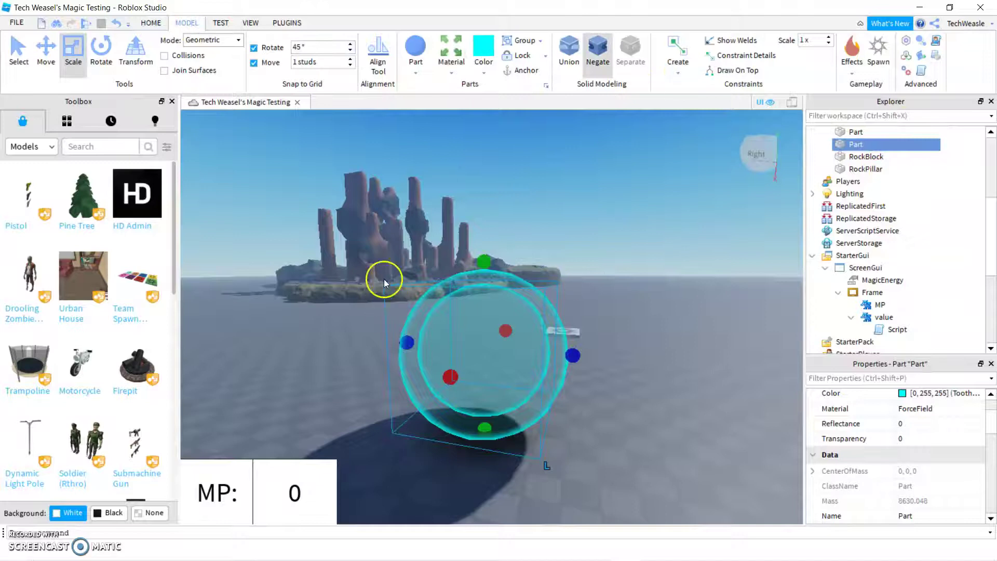
right_click_drag(670, 284, 670, 284)
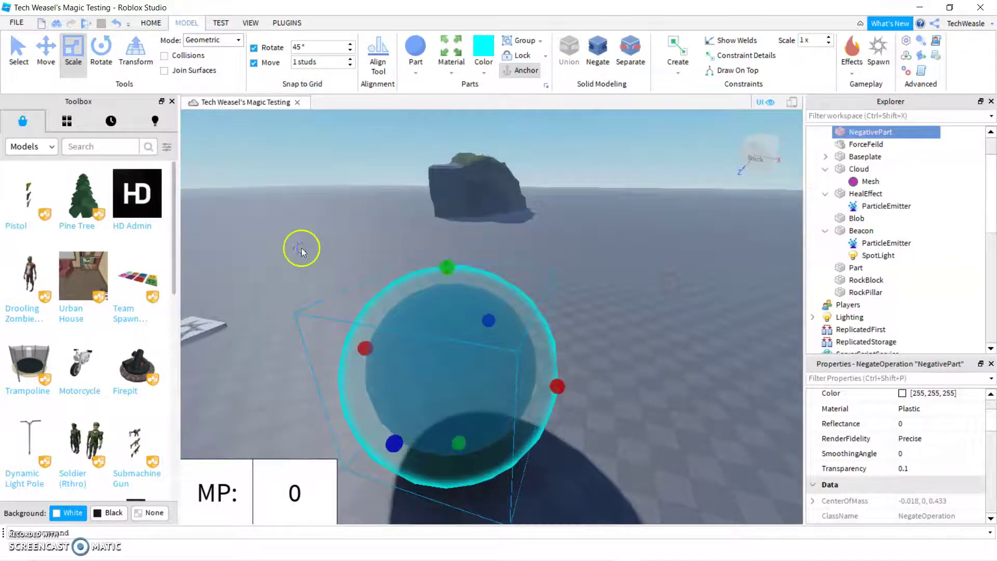
Select the negative part, the ForceFeild part and the outer sphere together and combine them with Union
left_click_drag(301, 252, 670, 469)
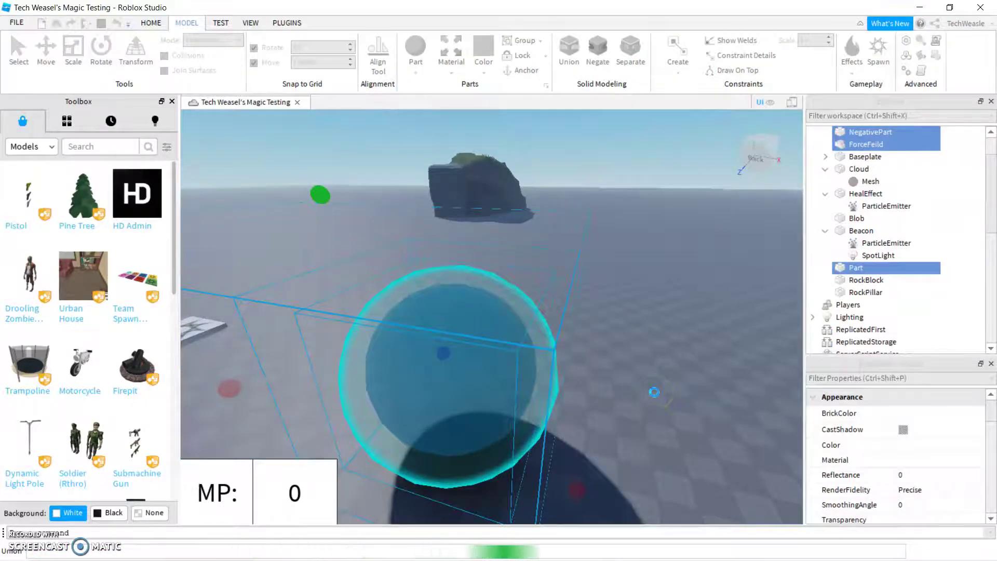
right_click_drag(643, 363, 644, 362)
key("s")
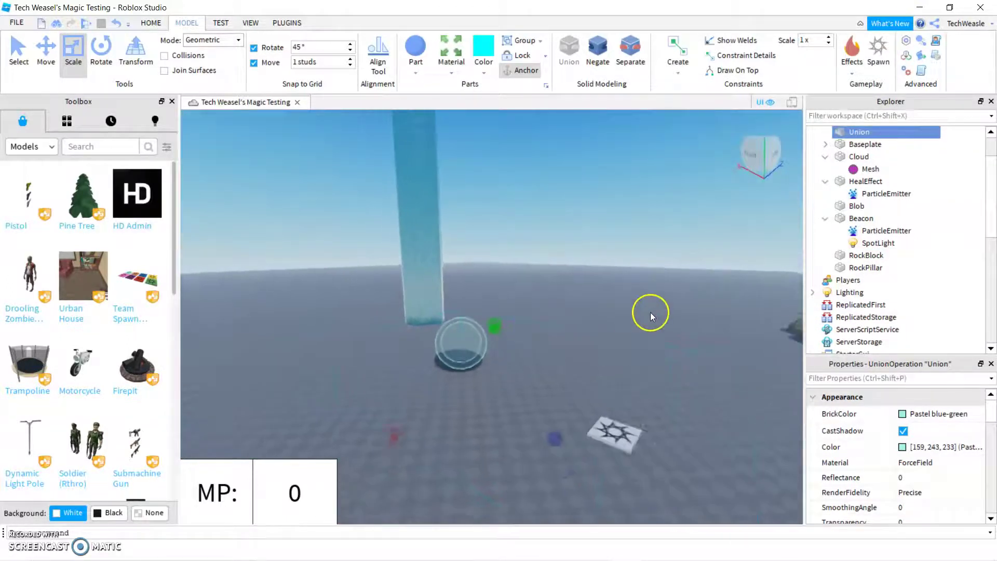
Undo the last union of the force field parts
right_click_drag(651, 312, 651, 313)
key("w")
key("s")
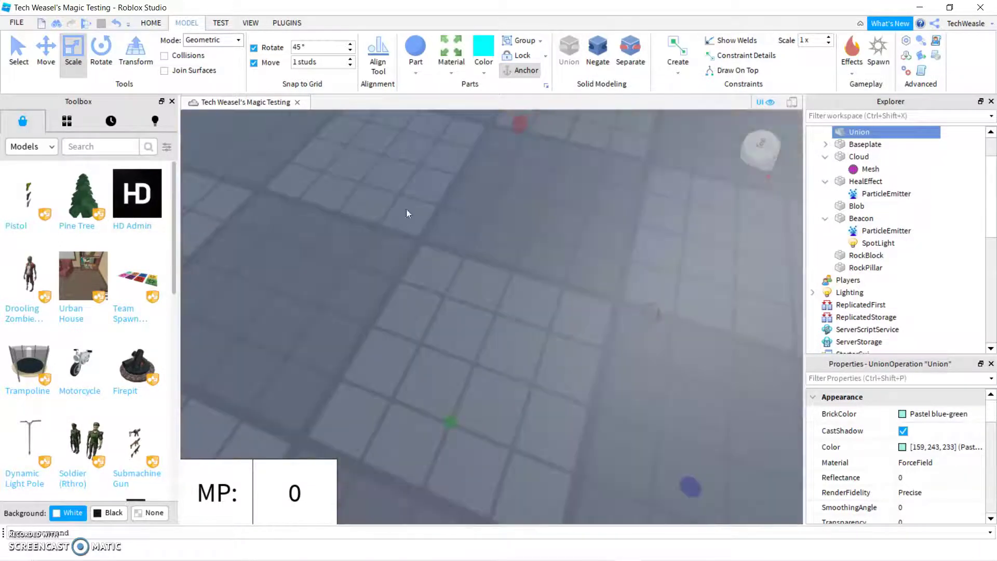
left_click(116, 30)
right_click_drag(545, 292, 548, 295)
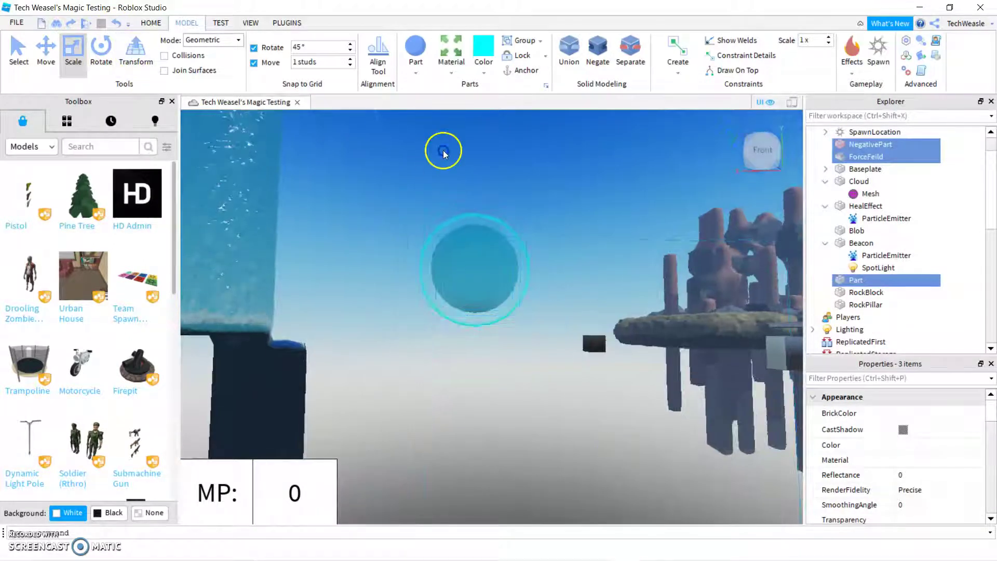
Combine only the negative part and the outer sphere with Union, and enable UsePartColor on the result
left_click_drag(356, 193, 592, 375)
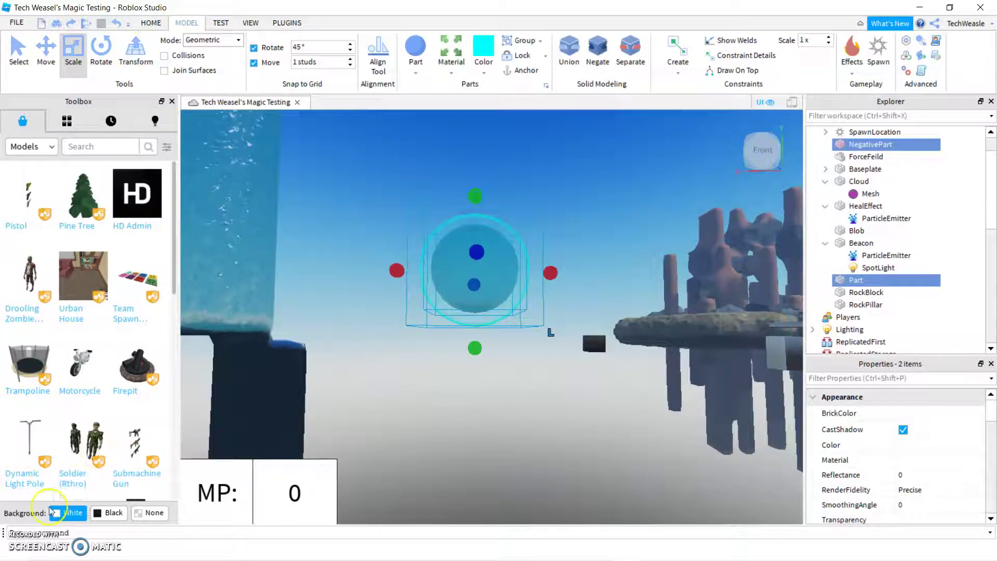
left_click(896, 413)
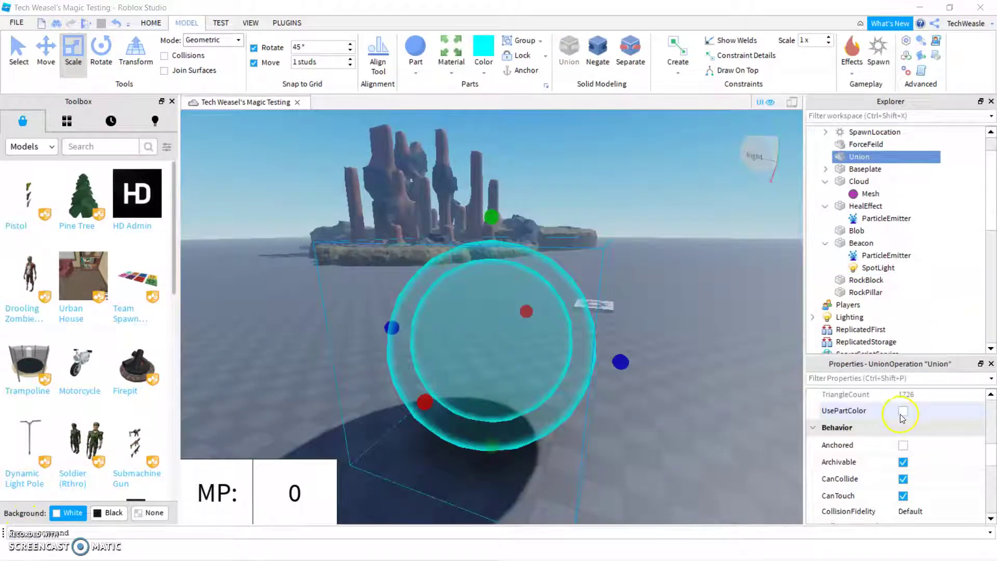
left_click(901, 413)
right_click(638, 361)
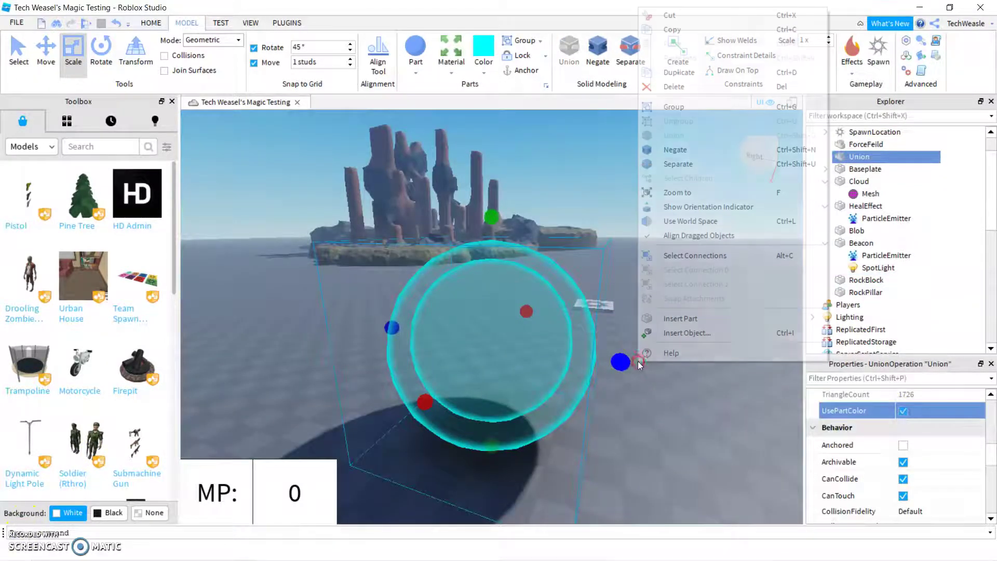
left_click(621, 296)
right_click_drag(621, 295, 617, 294)
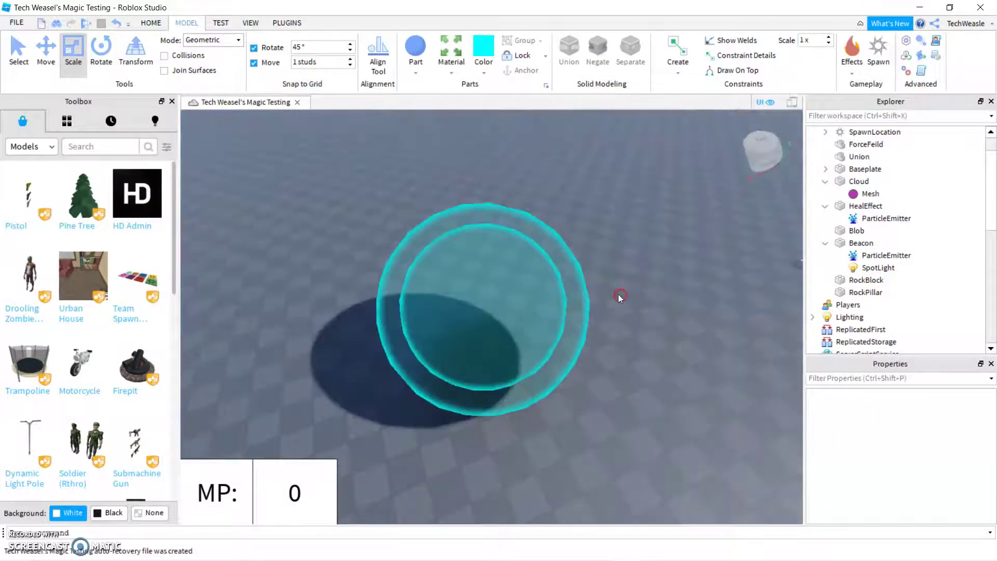
Select the unioned sphere and rename it ForceFeild
left_click(871, 156)
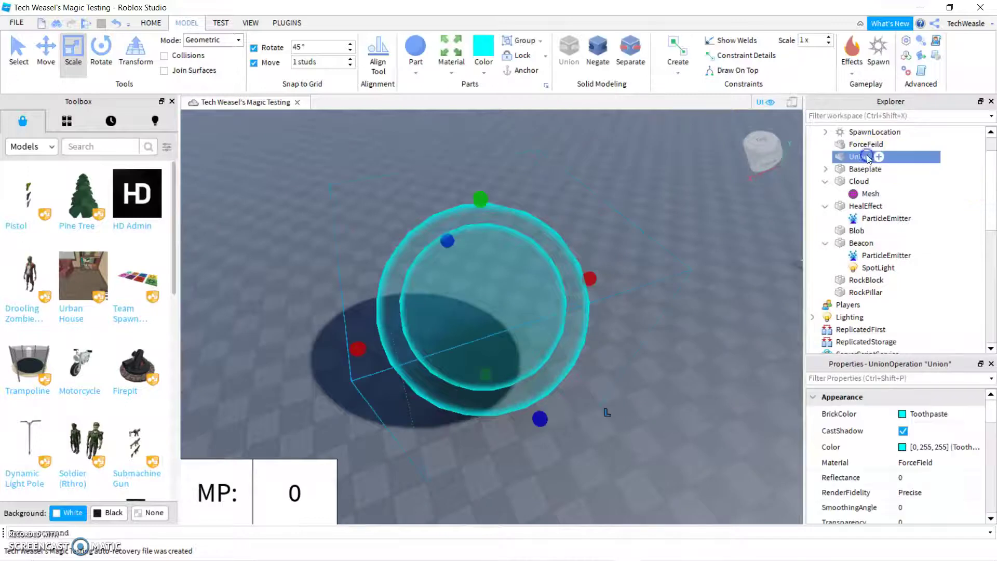
left_click(928, 413)
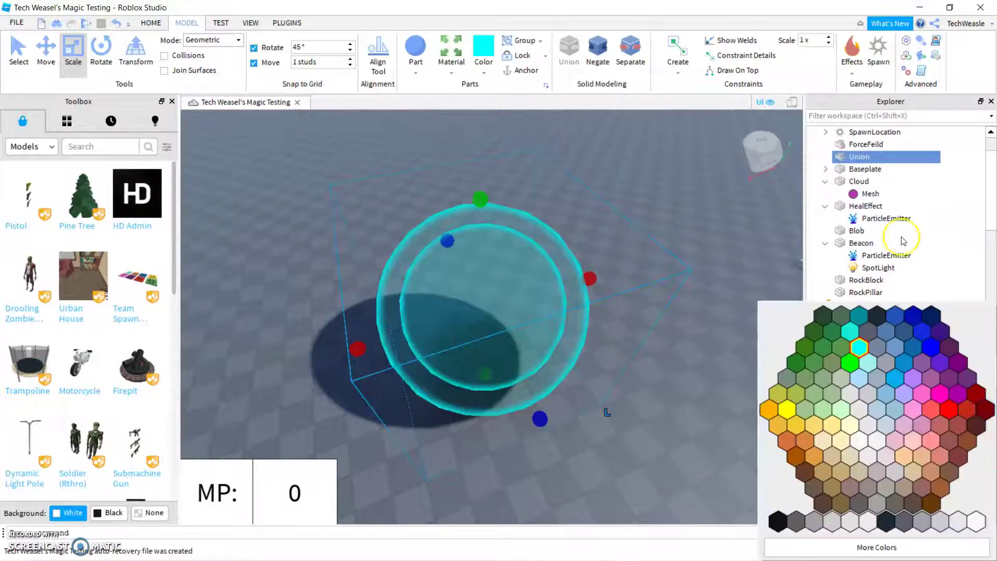
left_click(695, 126)
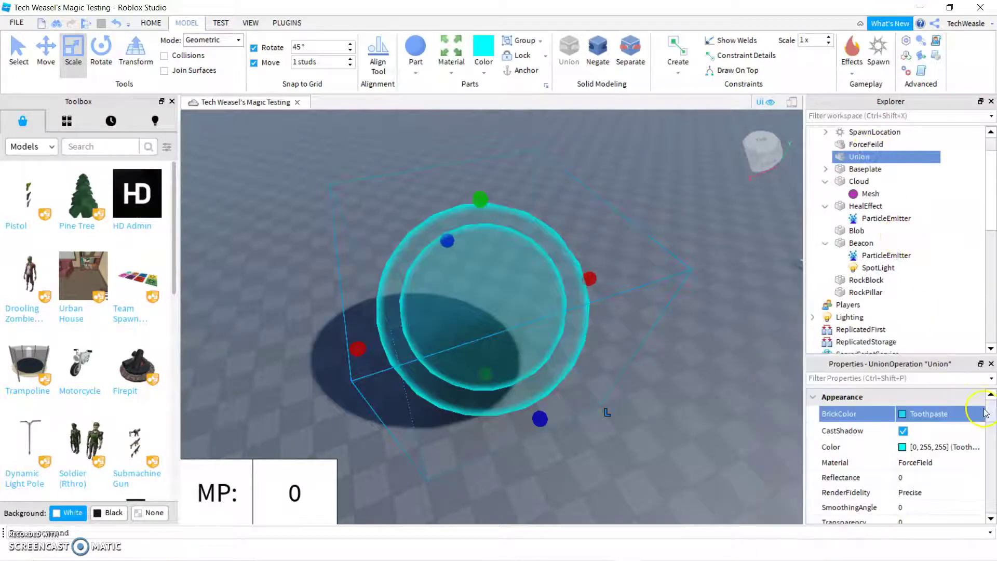
left_click_drag(994, 410, 981, 433)
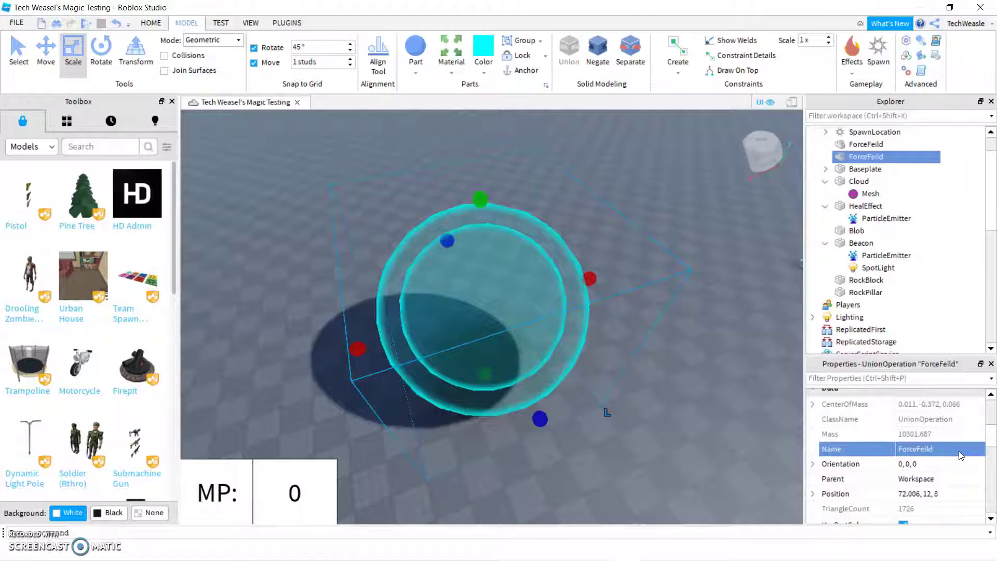
Examine the SheildScript code that clones, positions and destroys the force field, and close the open scripts
scroll(971, 265, "down", 7)
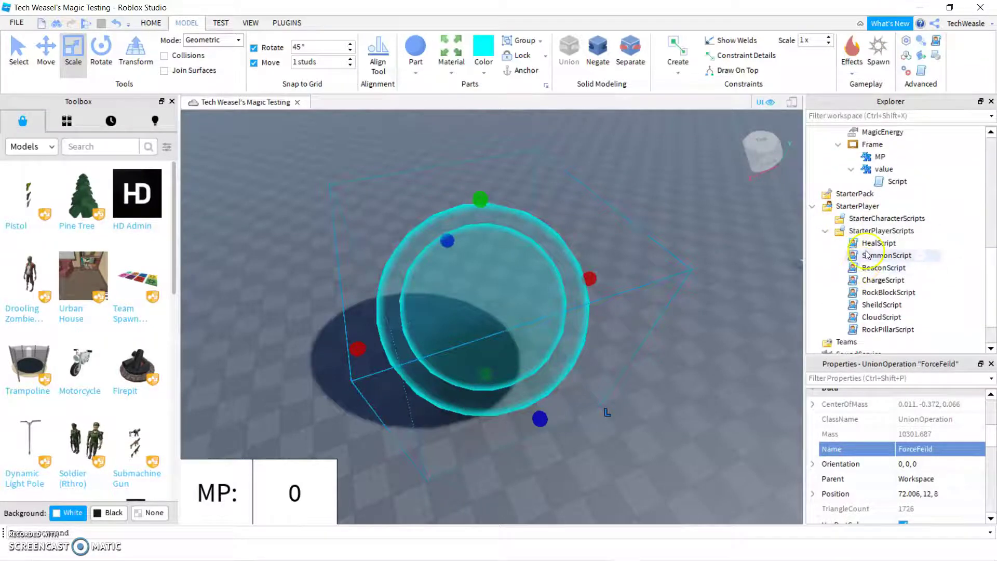
right_click(866, 255)
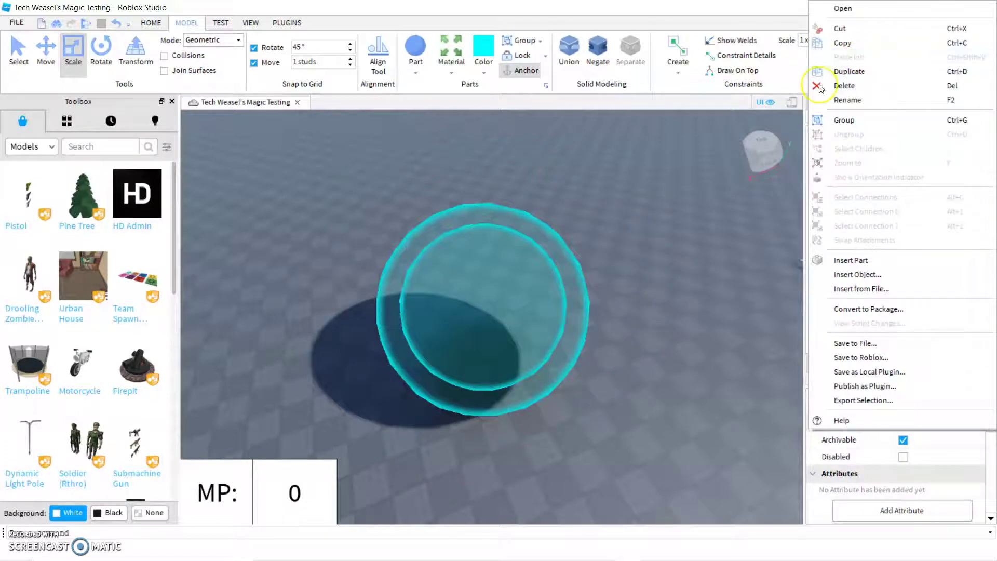
left_click(795, 211)
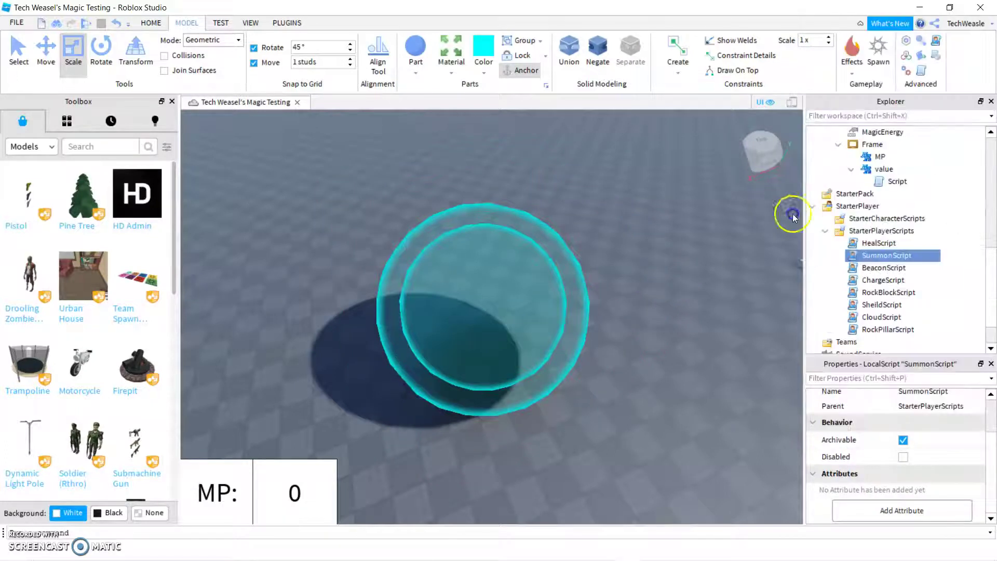
double_click(884, 309)
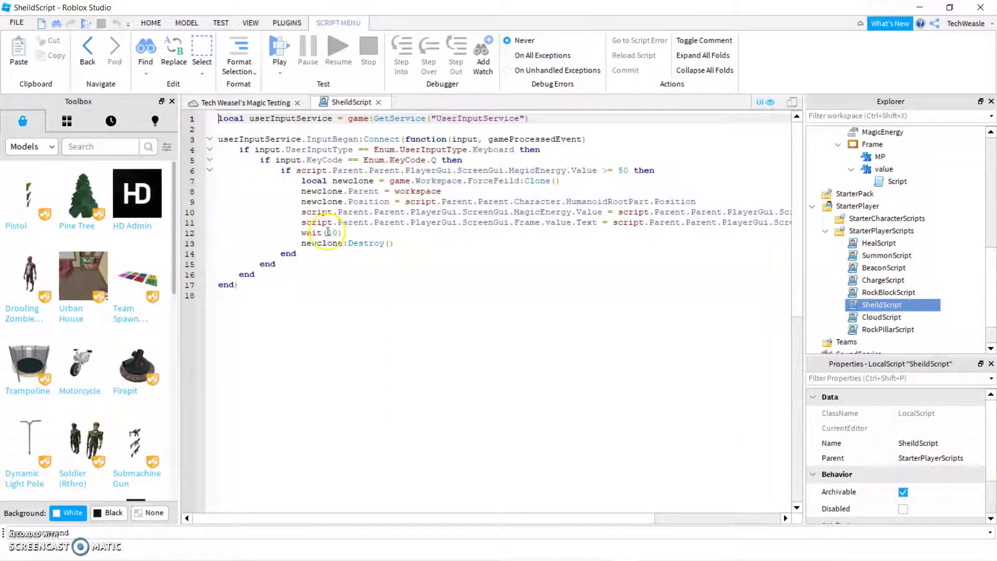
double_click(877, 257)
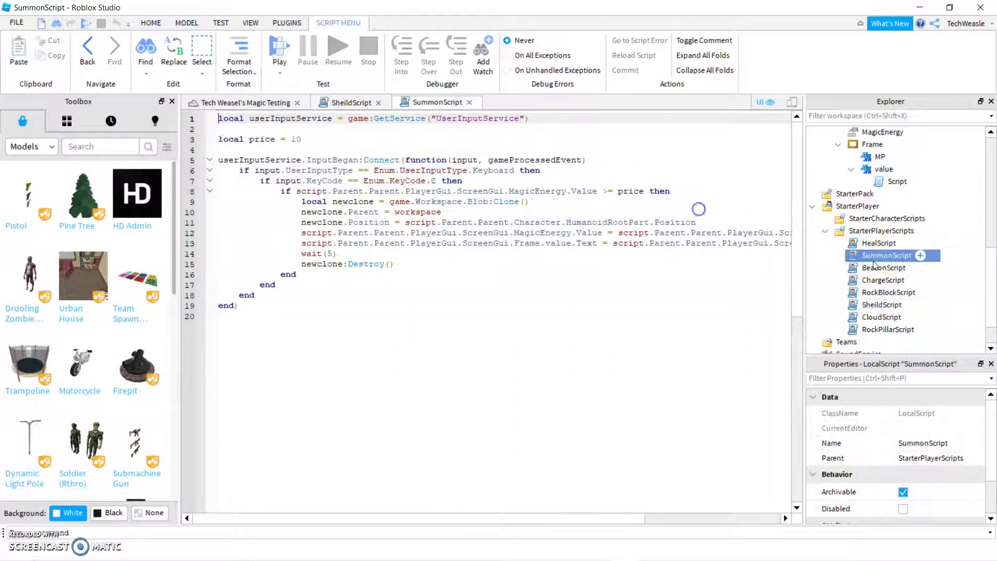
left_click(470, 103)
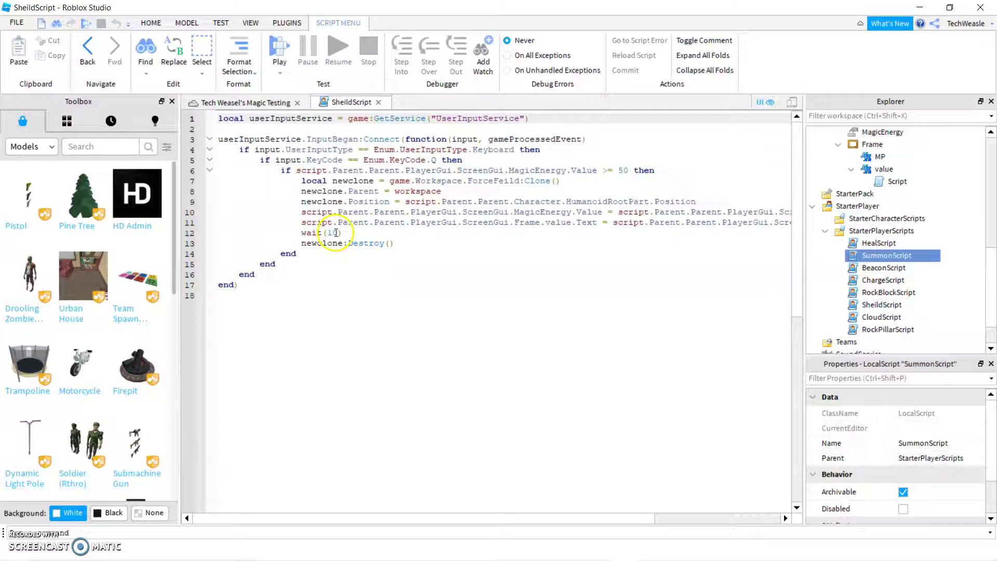
left_click(378, 103)
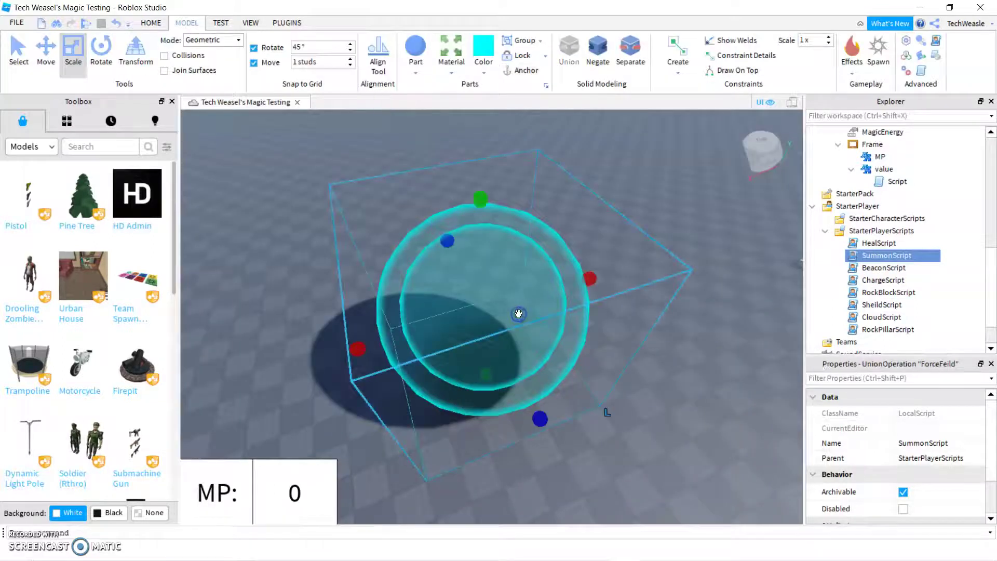
Delete the newly built ForceFeild sphere from the scene
key("Delete")
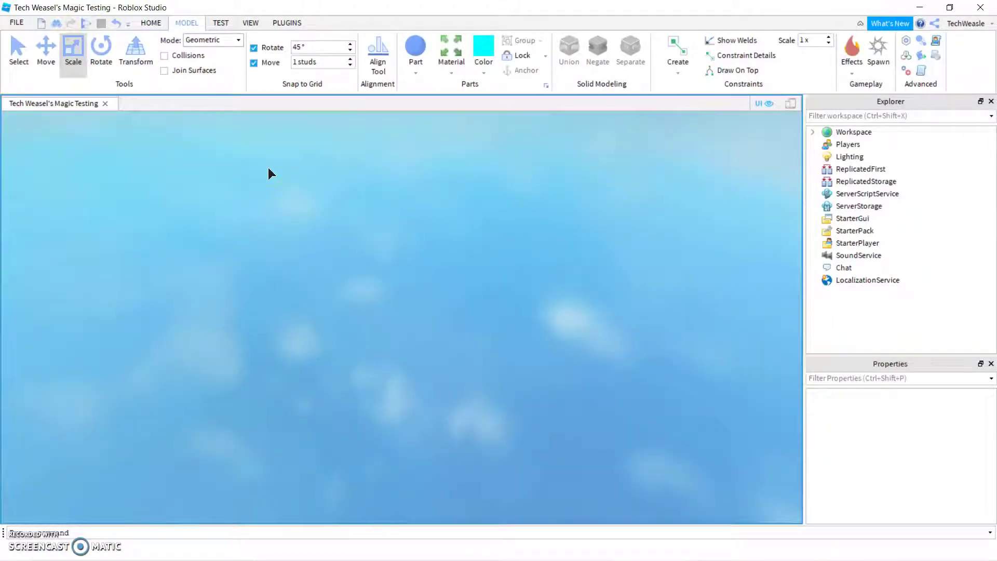
Start a playtest, cast the force field spell and walk the character around on the baseplate
key("F5")
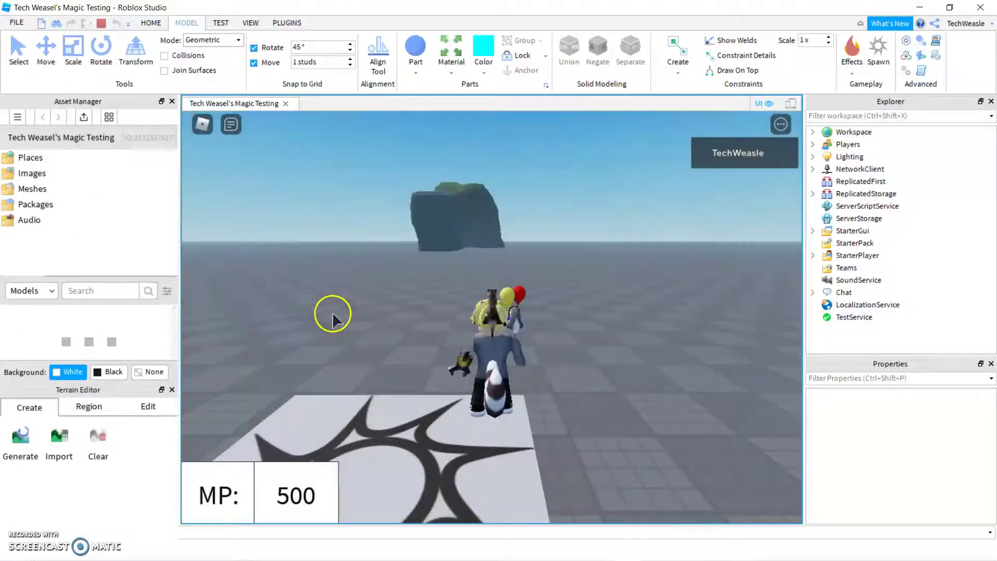
key("s")
right_click_drag(334, 314, 333, 315)
key("e")
key("w")
key("s")
key("d")
key("w")
key("s")
key("w")
key("a")
key("s")
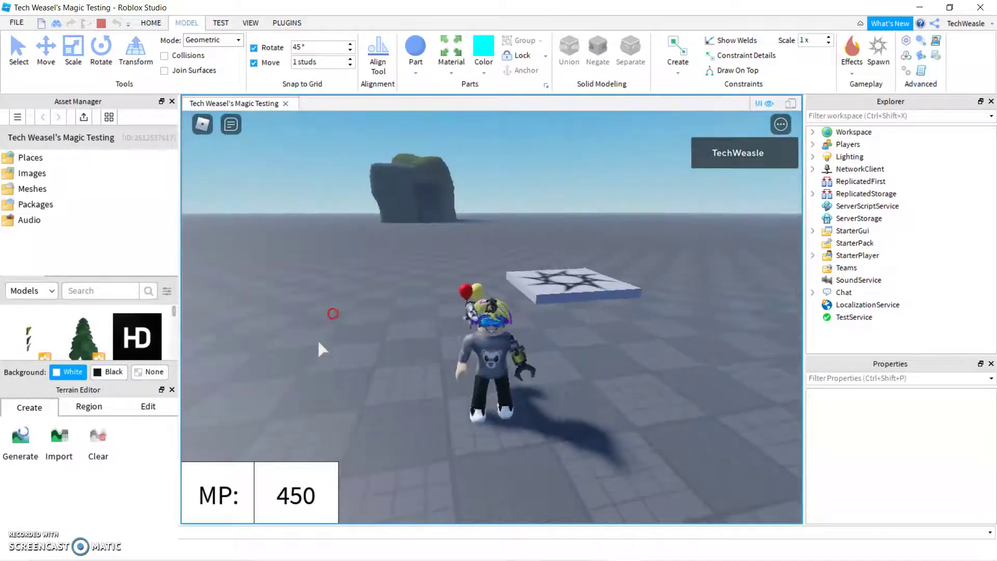
Cast the force field spell again, move and jump inside the shield, and end the playtest
key("e")
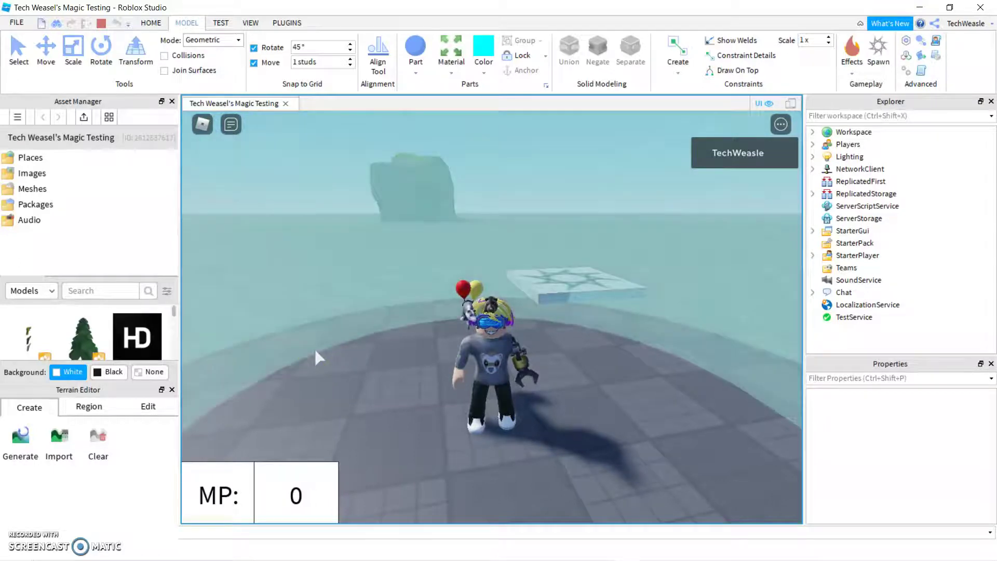
key("w")
right_click_drag(315, 351, 315, 351)
key("d")
key("a")
key("space")
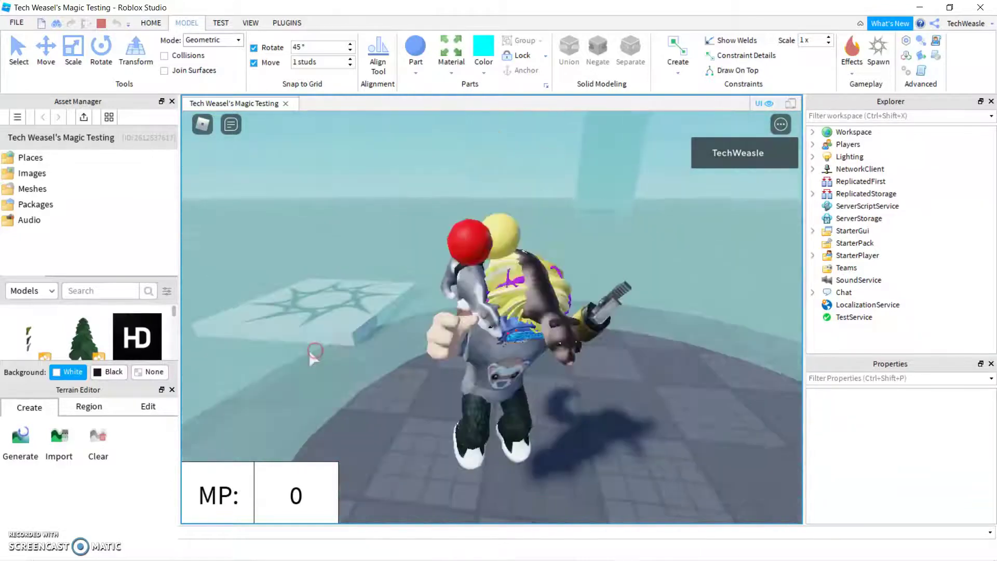
scroll(316, 351, "up", 3)
left_click(99, 22)
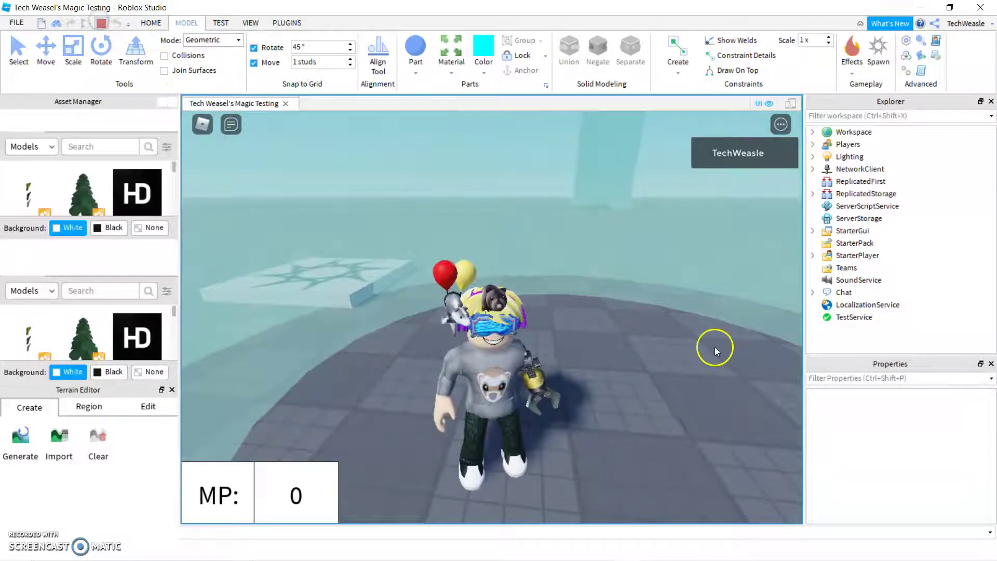
Select the RockPillar part and examine it and the surrounding scene
left_click_drag(991, 216, 989, 226)
left_click(867, 242)
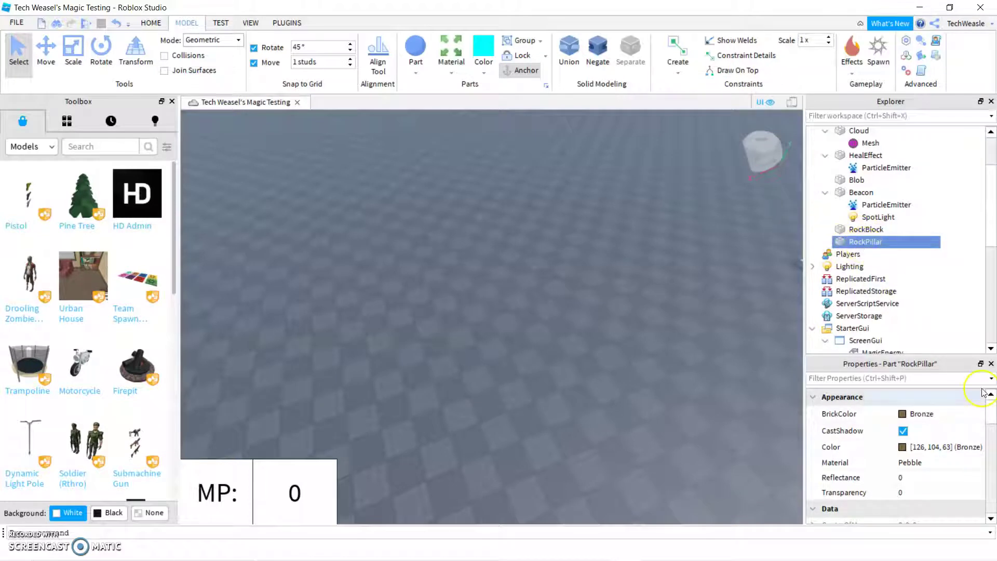
mouse_move(434, 249)
right_mouse_down()
mouse_move(347, 199)
mouse_move(433, 253)
right_mouse_up()
key("w")
key("w")
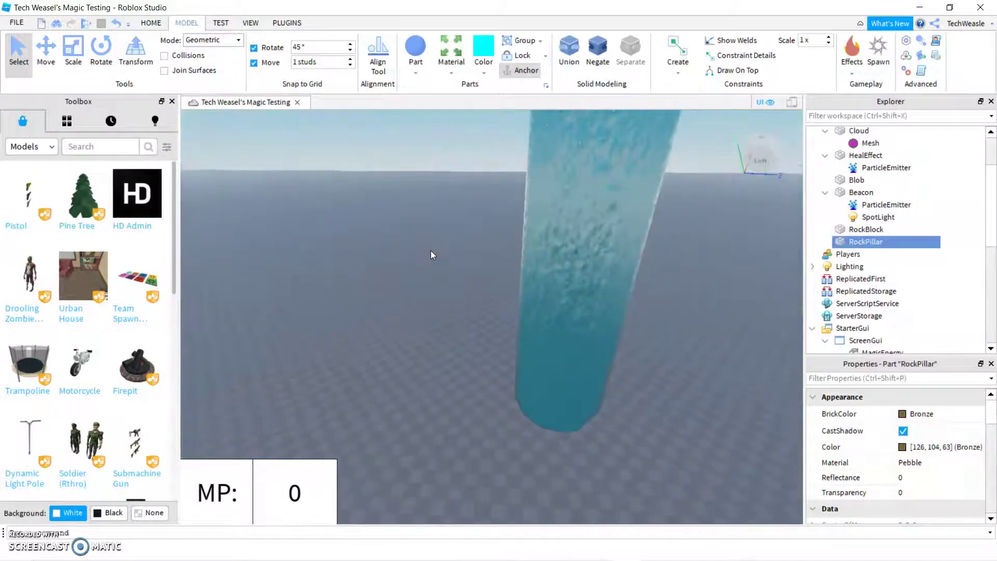
right_click_drag(503, 369, 503, 368)
key("w")
Open RockPillarScript, review its cloning, position offset and timing code, and close it
left_click_drag(989, 223, 988, 248)
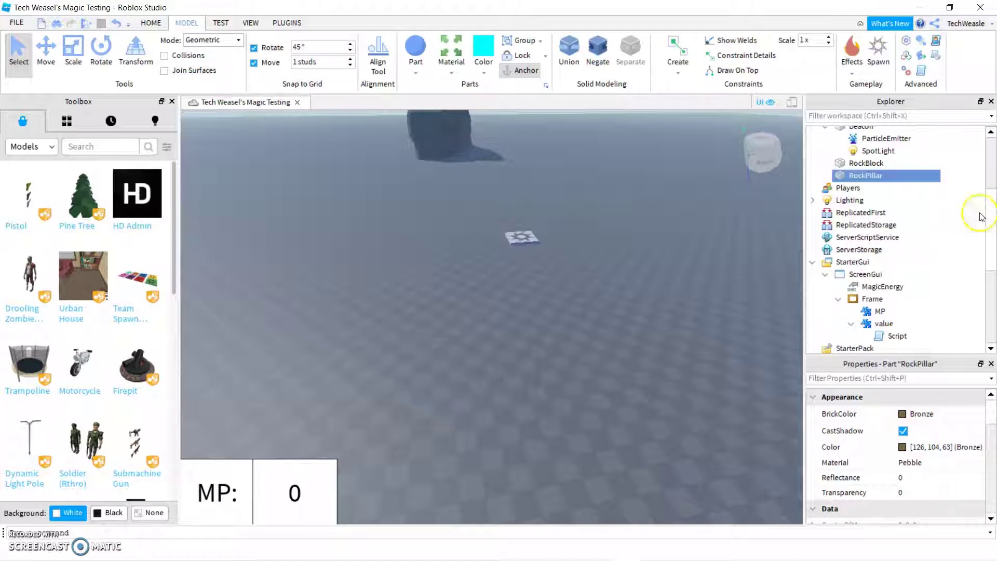
mouse_move(991, 212)
left_mouse_down()
mouse_move(981, 247)
mouse_move(971, 248)
mouse_move(972, 299)
left_mouse_up()
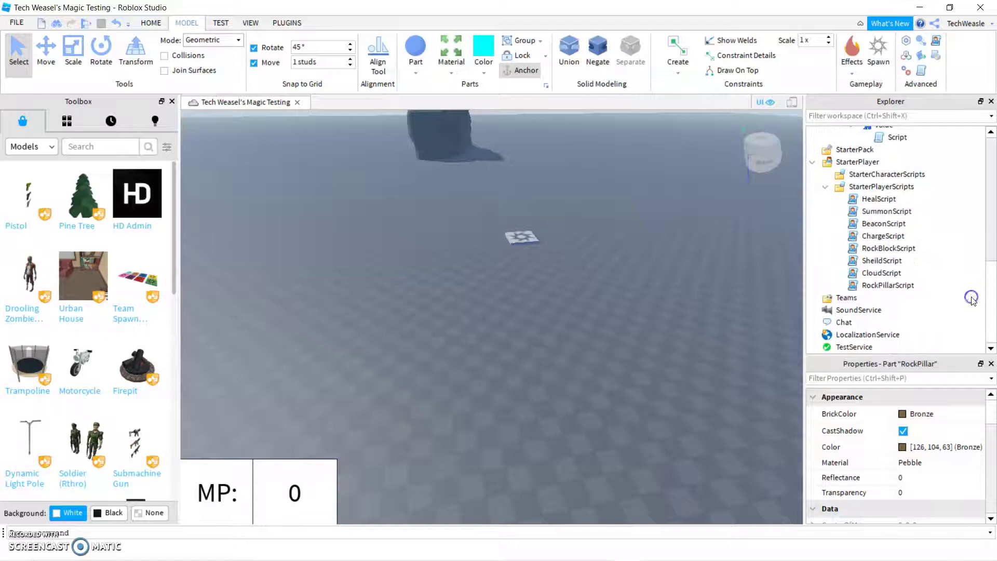
double_click(888, 285)
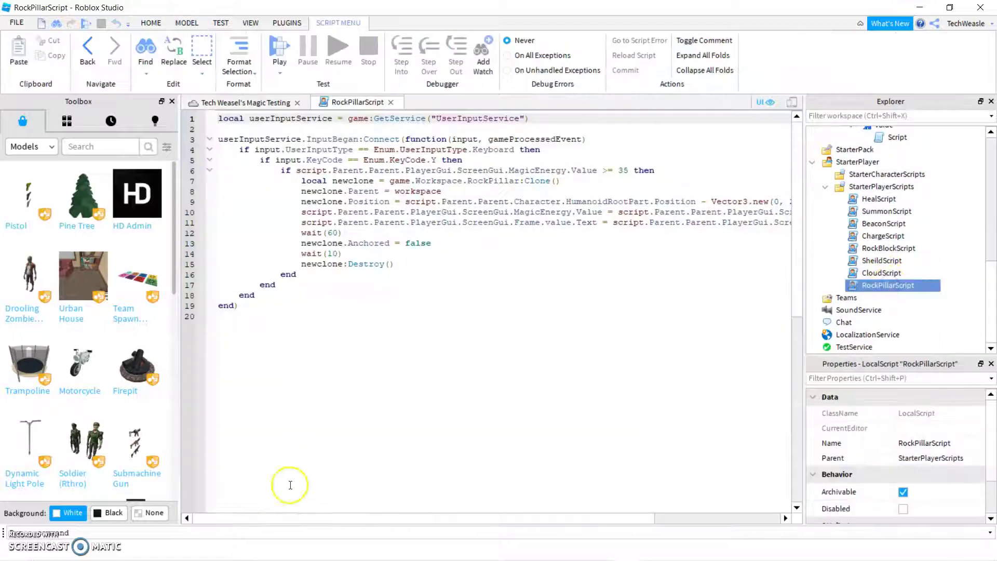
left_click_drag(331, 514, 568, 540)
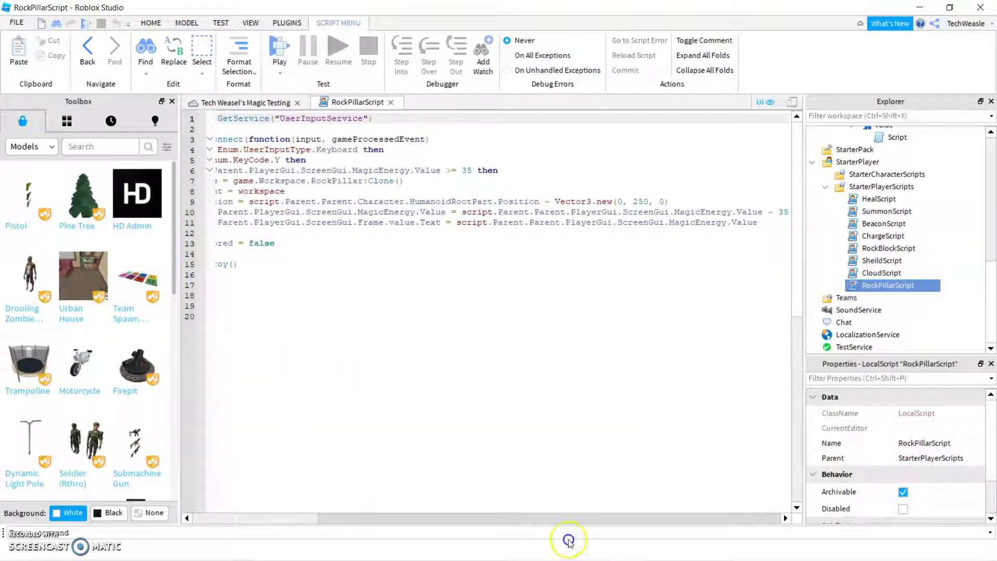
left_click(554, 203)
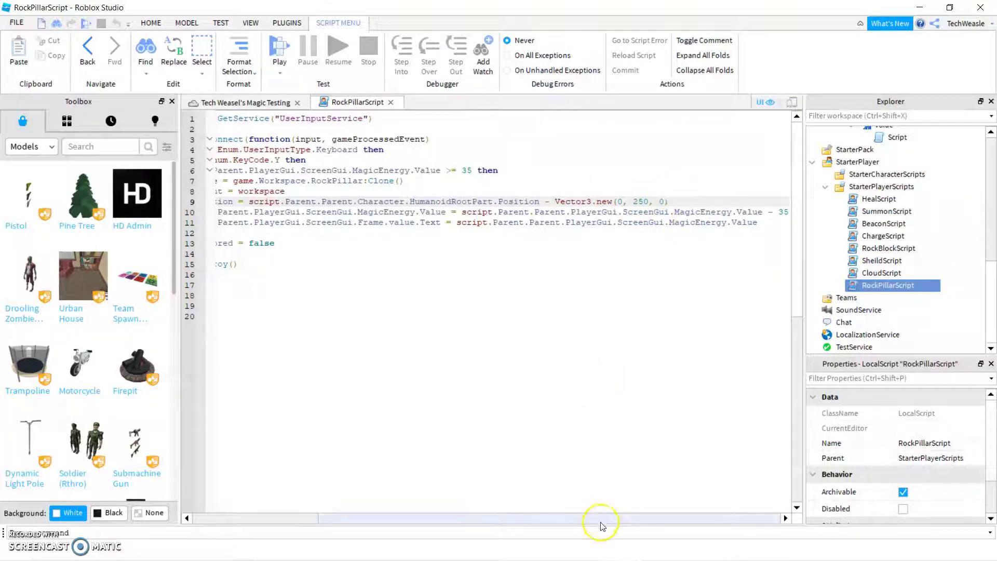
left_click_drag(599, 522, 381, 518)
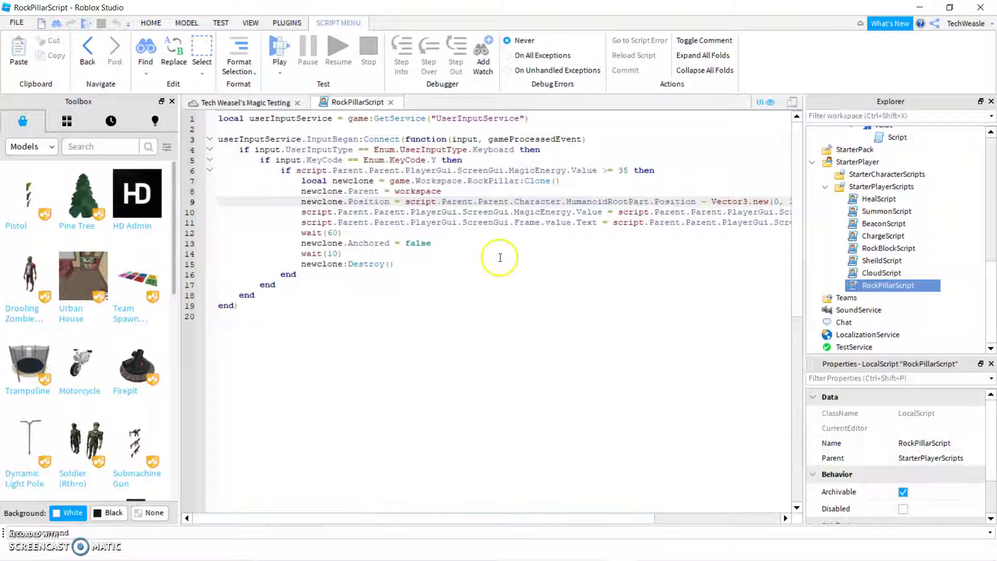
left_click(390, 103)
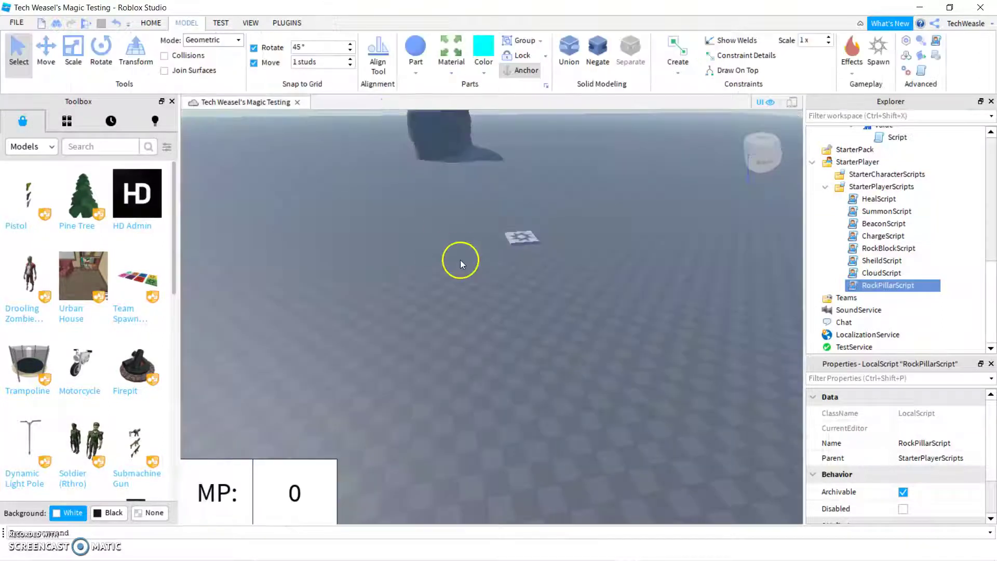
Start a playtest, walk the character forward and cast the rock pillar spell to raise the character above the baseplate
right_click_drag(460, 262, 460, 261)
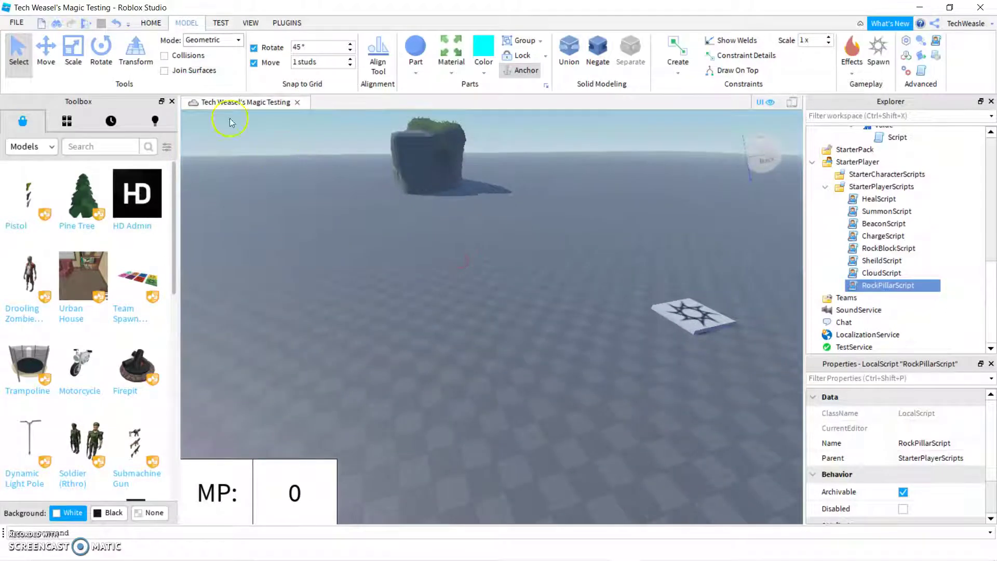
left_click(87, 24)
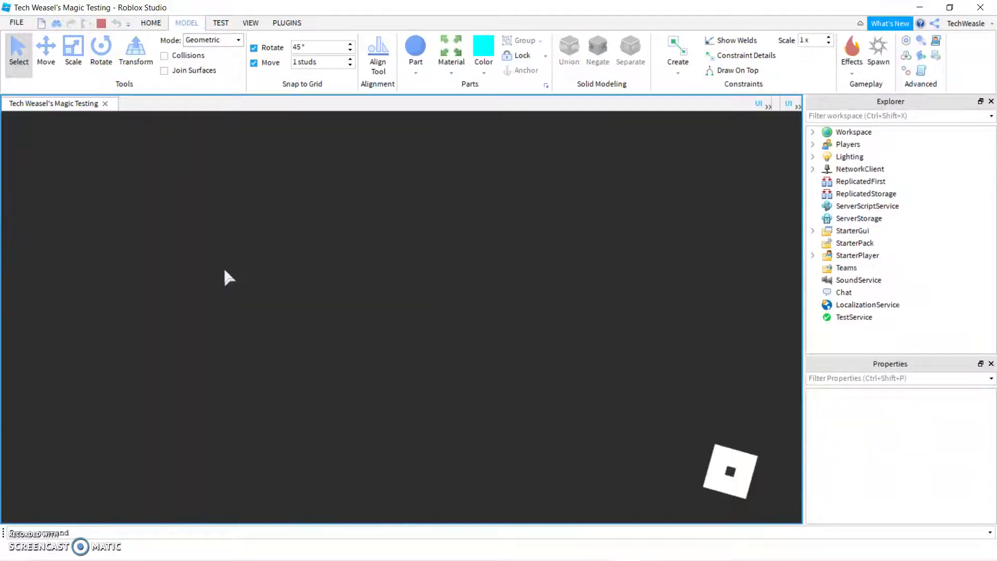
left_click(234, 295)
key("w")
key("a")
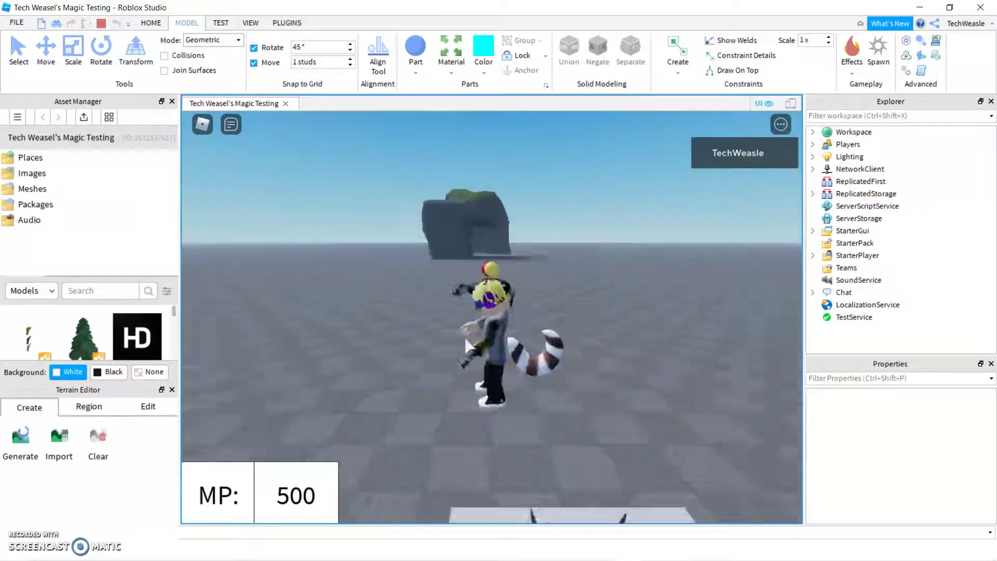
key("e")
key("e")
key("e")
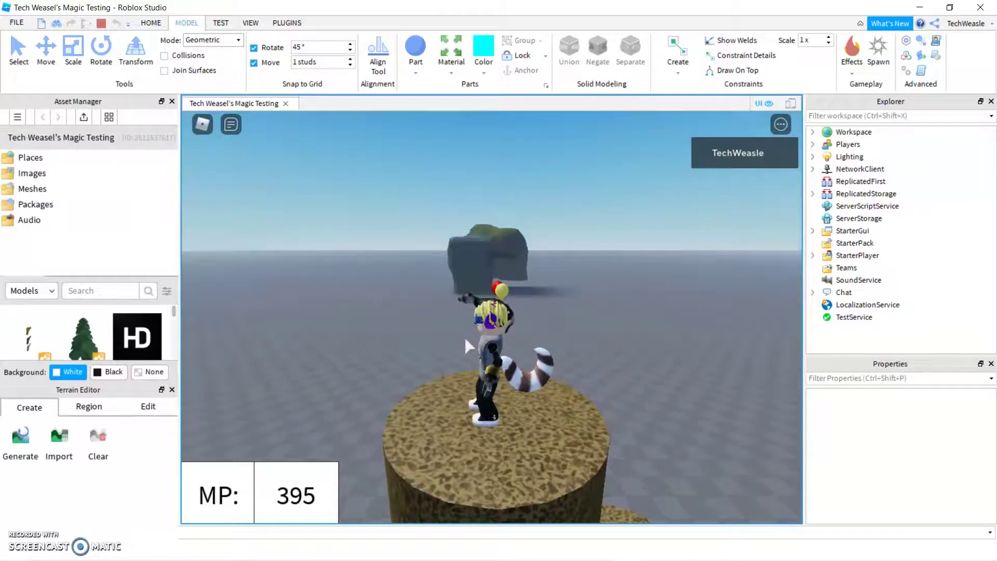
Cast the rock block spell repeatedly while moving to build a climbing stack of blocks beneath the character
key("s")
key("q")
key("q")
key("q")
key("d")
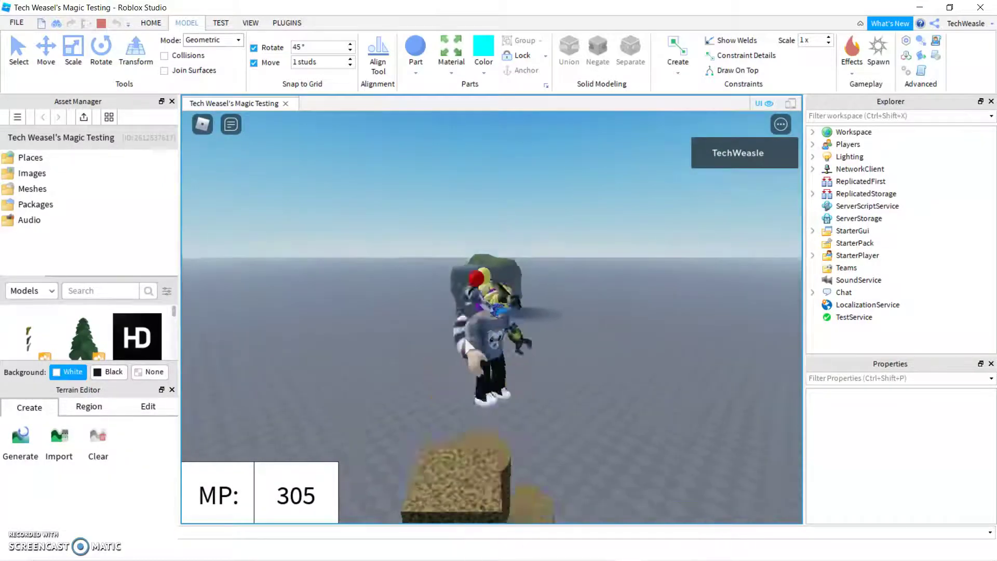
key("q")
key("q")
key("q")
key("q")
key("q")
key("q")
key("q")
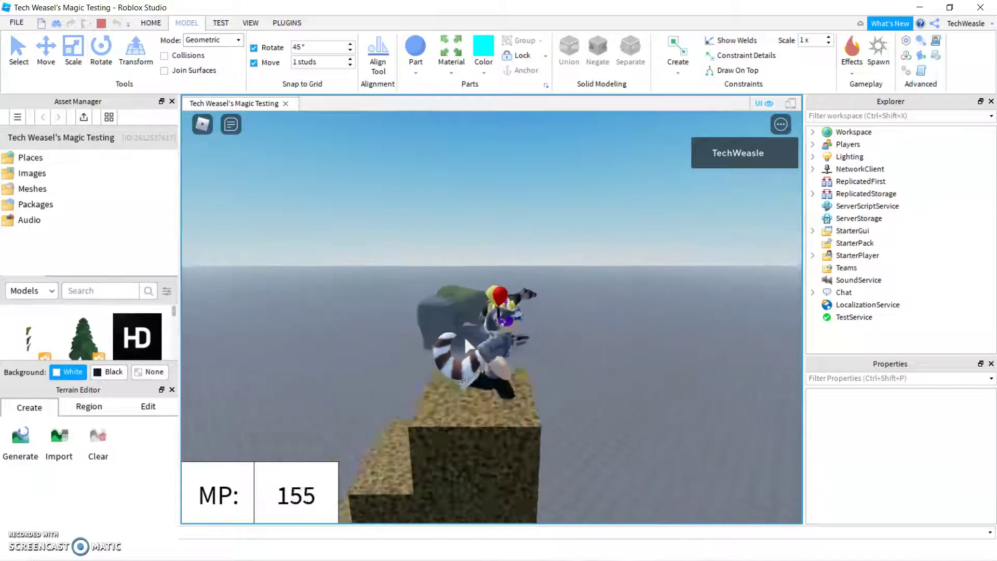
Raise another rock pillar beneath the character, and move around on its top while looking out over the terrain
key("a")
left_click(465, 335)
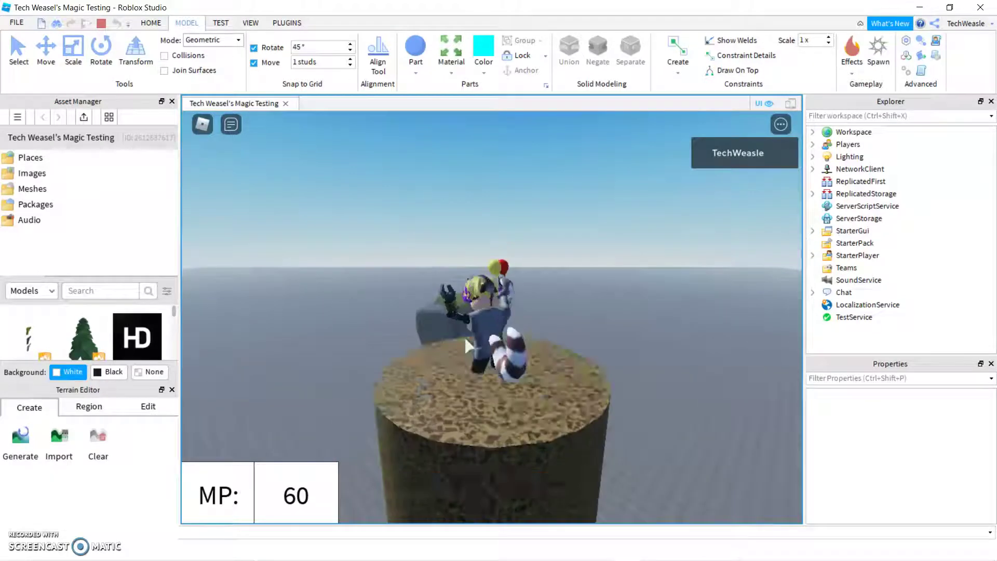
left_click(283, 338)
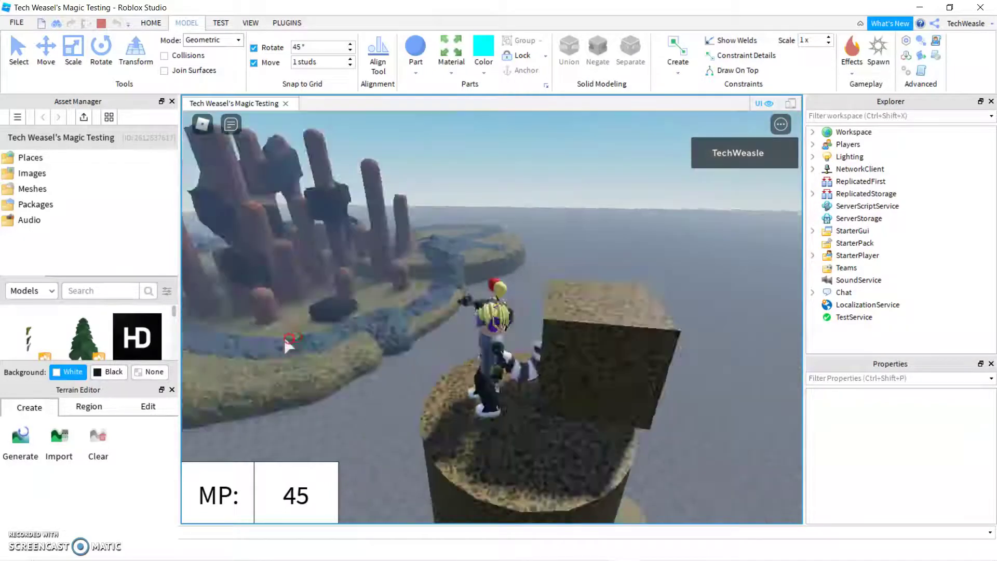
left_click(283, 335)
key("w")
right_click_drag(283, 336, 294, 319)
key("s")
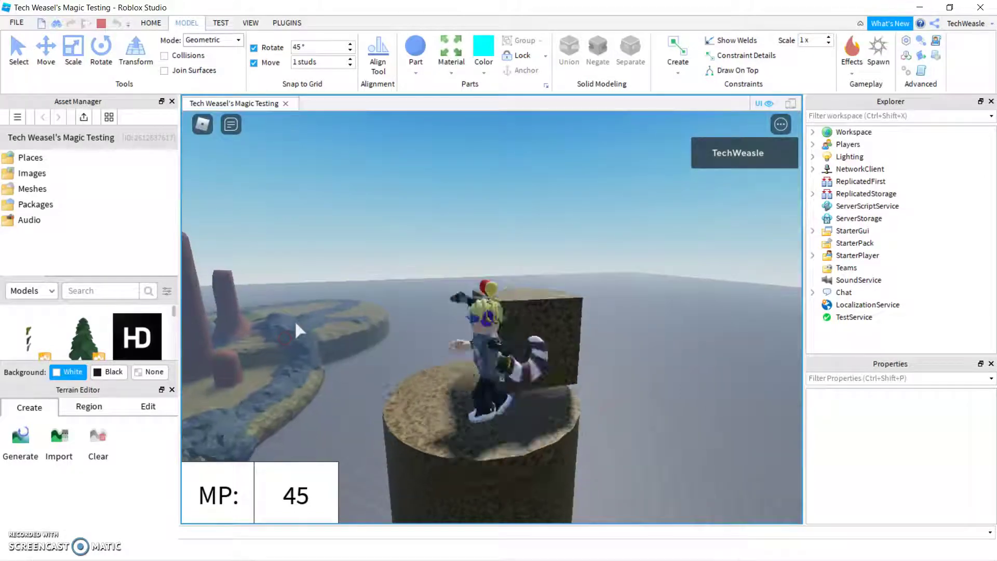
Jump off the pillar top, cast more rock blocks in mid-air and bring the character down to the baseplate
key("space")
key("e")
left_click(296, 325)
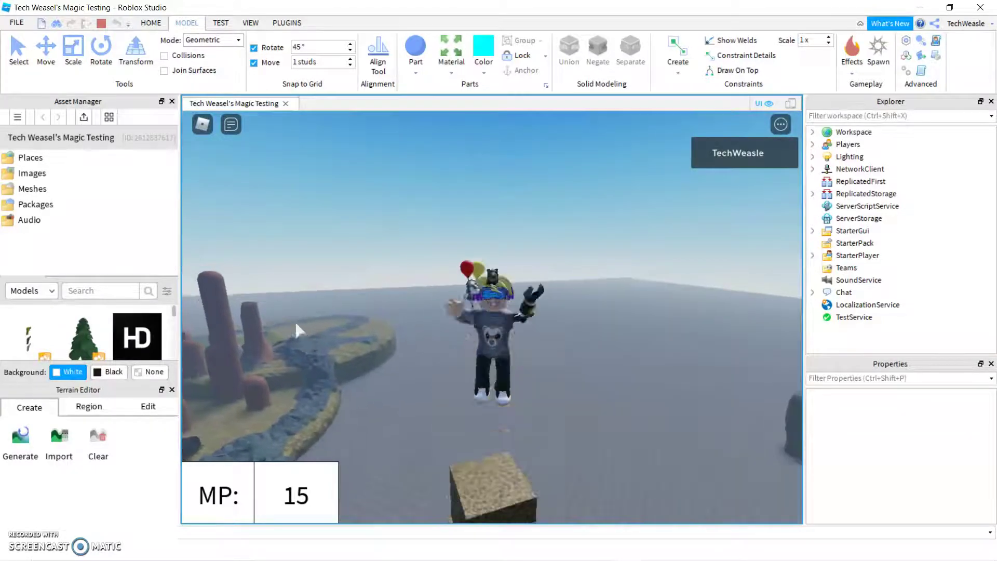
left_click(297, 325)
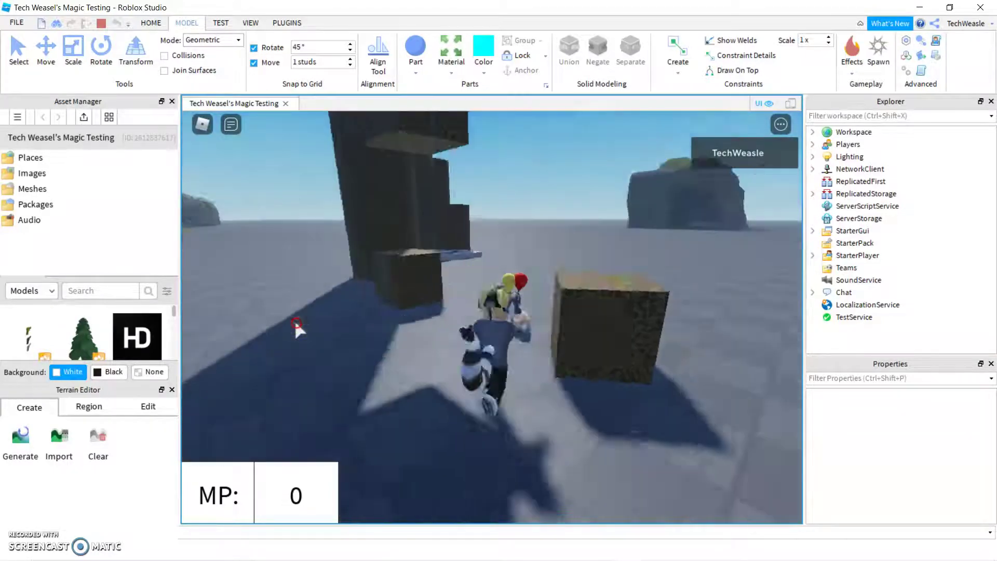
left_click(296, 325)
Walk and jump the character around the base of the rock pillars to examine them from the ground
key("w")
key("space")
right_click_drag(296, 325, 296, 323)
key("w")
key("space")
key("s")
key("w")
key("d")
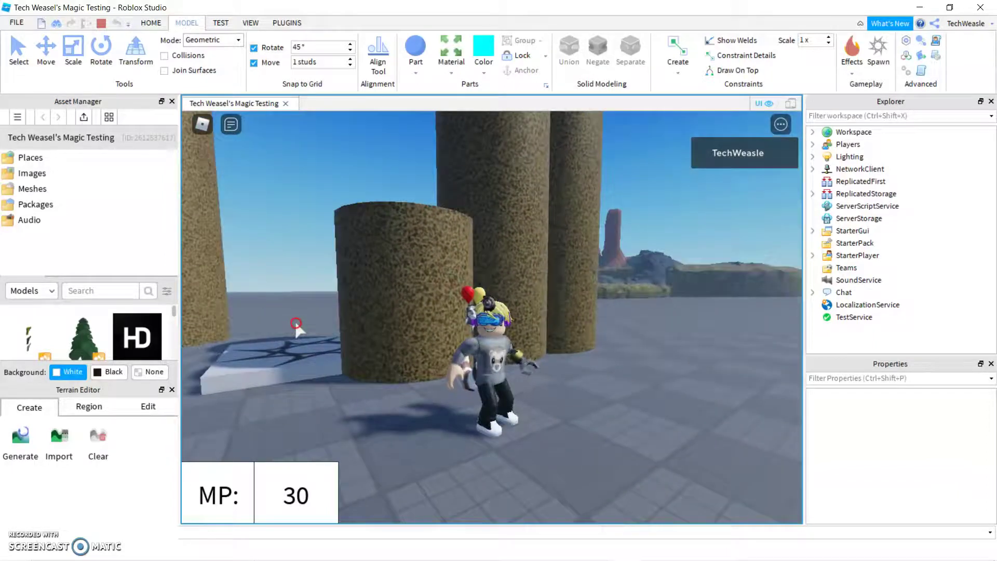
key("w")
key("a")
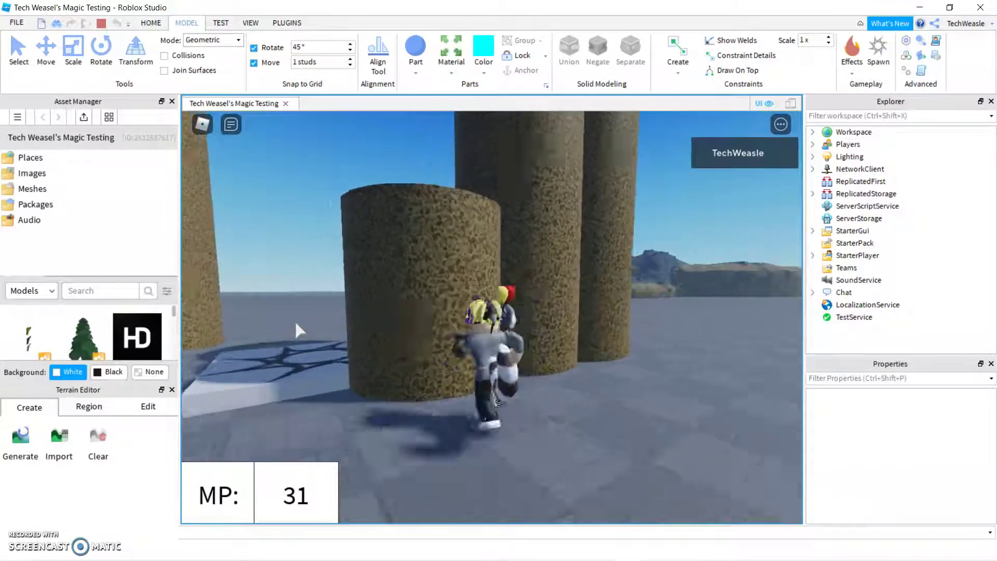
Cast the cloud spell beside the rock pillars and jump the character from the cloud toward them
key("s")
key("e")
key("w")
right_click_drag(296, 323, 296, 324)
key("w")
key("a")
key("space")
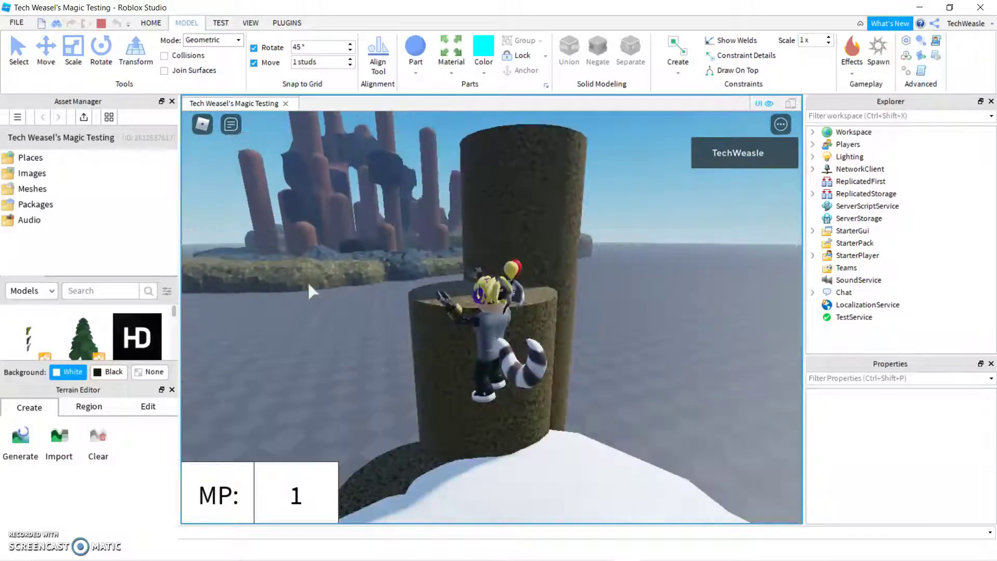
Move the character off the cloud and examine the pillars and cloud from a distance and up close
key("w")
key("s")
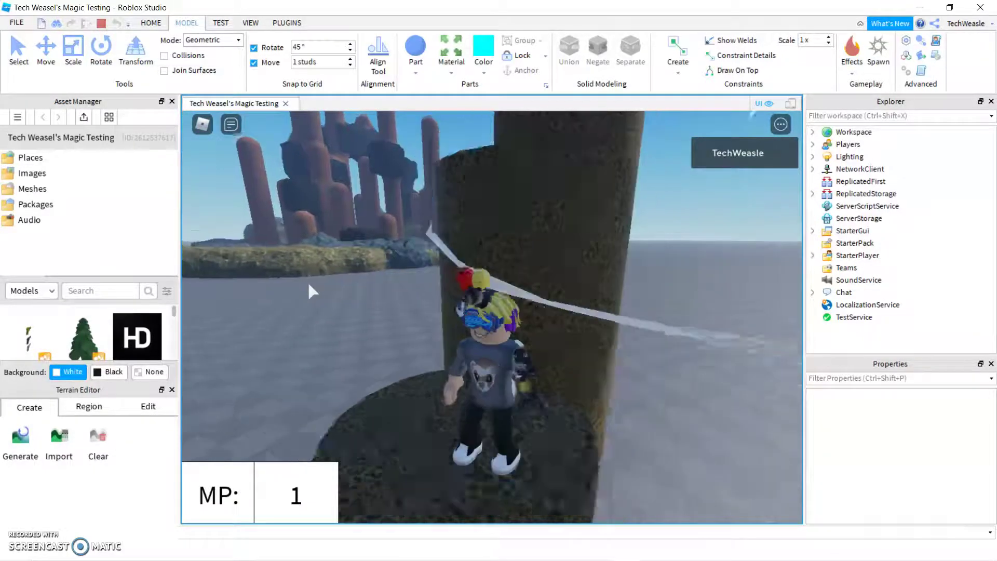
scroll(566, 432, "down", 5)
right_click_drag(566, 432, 567, 432)
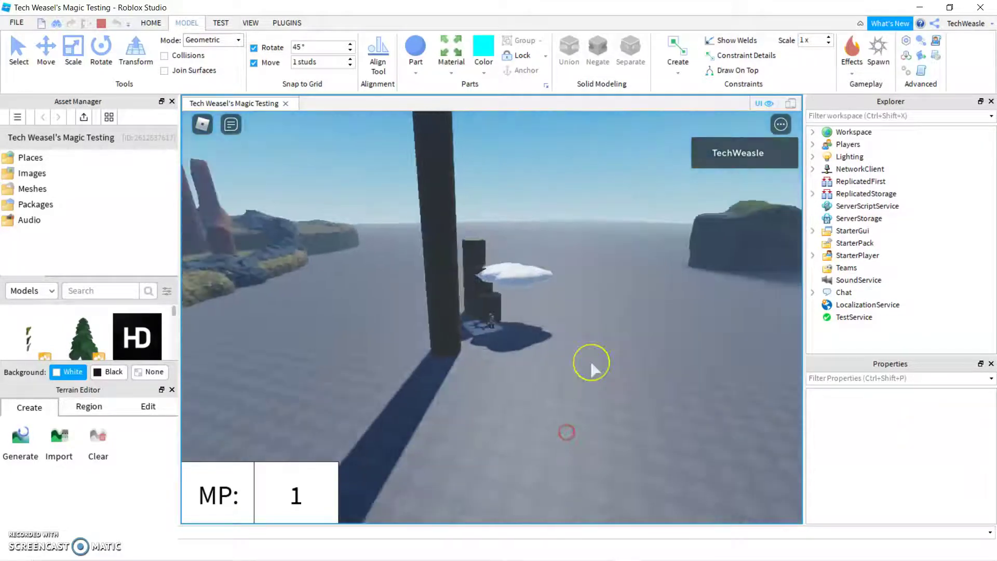
scroll(591, 362, "up", 6)
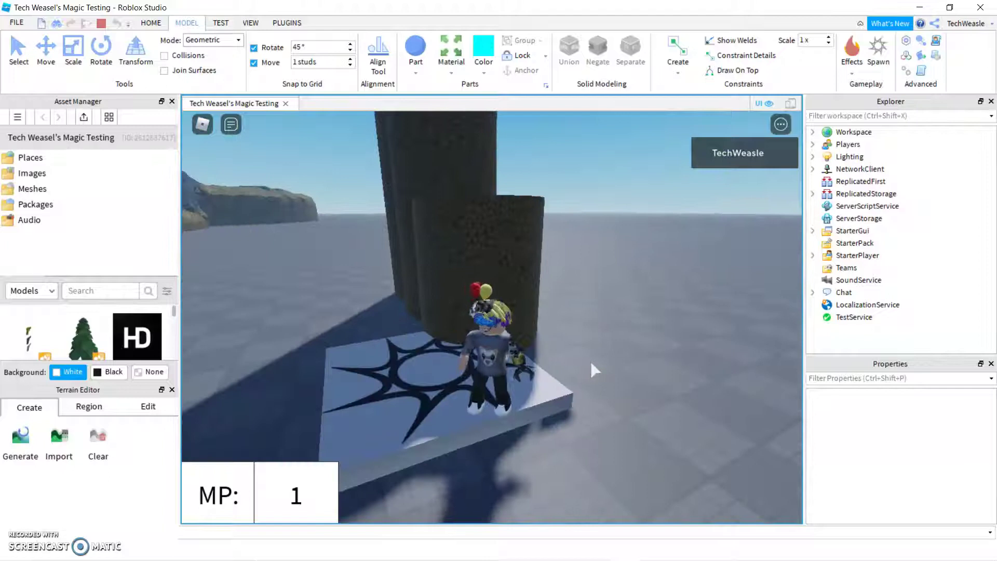